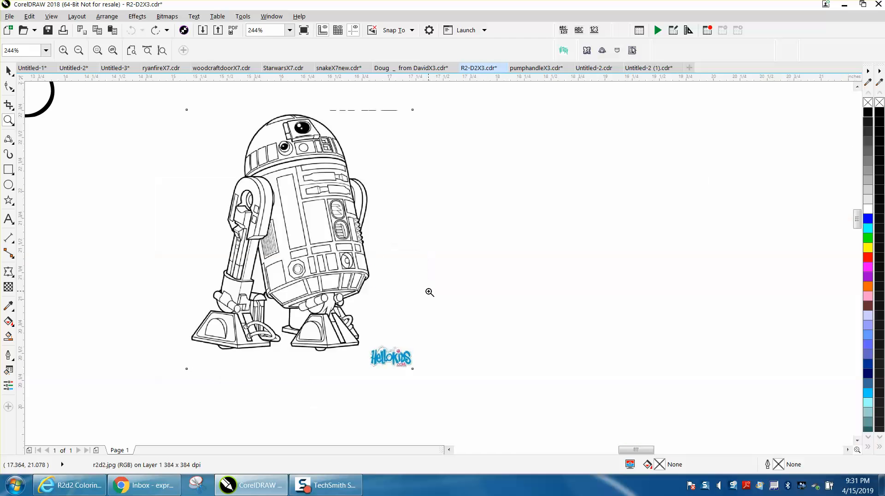
Step: Resample the R2-D2 bitmap at 384 dpi and 100% size with anti-aliasing and the aspect ratio maintained
{"action": "left_click_drag", "start_coordinate": [261, 210], "coordinate": [391, 269]}
{"action": "scroll", "coordinate": [292, 248], "scroll_direction": "down", "scroll_amount": 3}
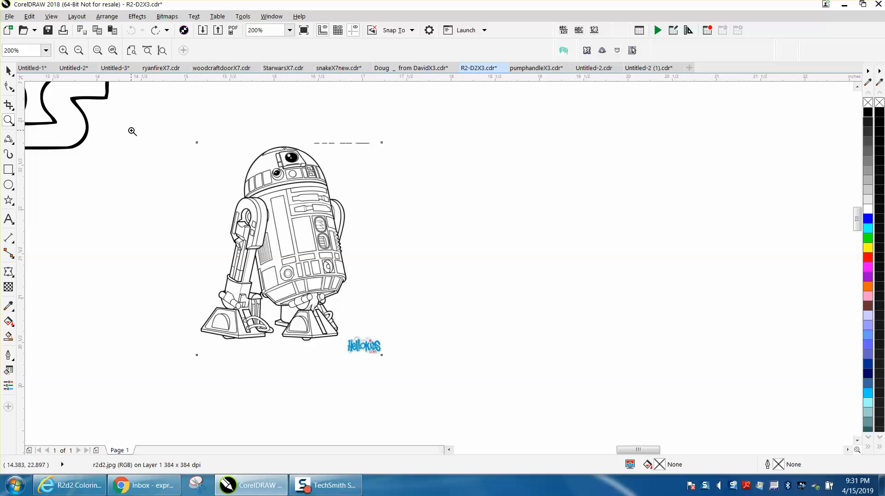
{"action": "left_click", "coordinate": [8, 70]}
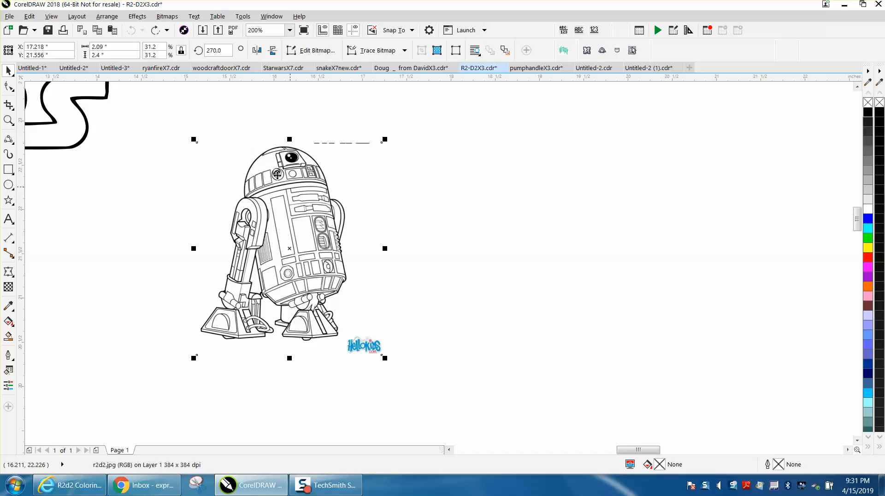
{"action": "left_click", "coordinate": [171, 17]}
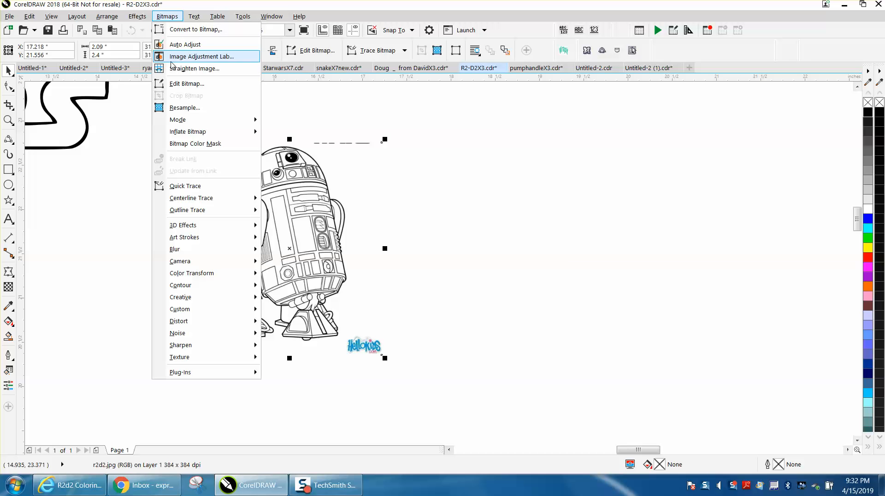
{"action": "left_click", "coordinate": [185, 107]}
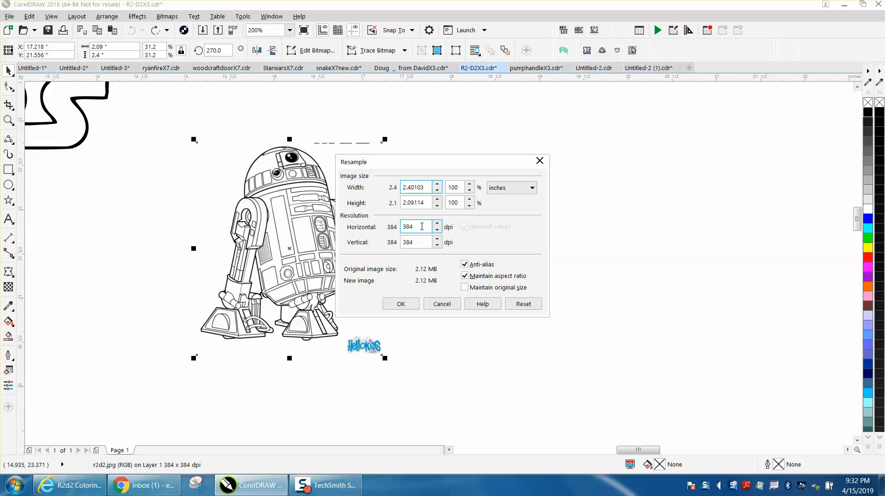
{"action": "left_click", "coordinate": [400, 303]}
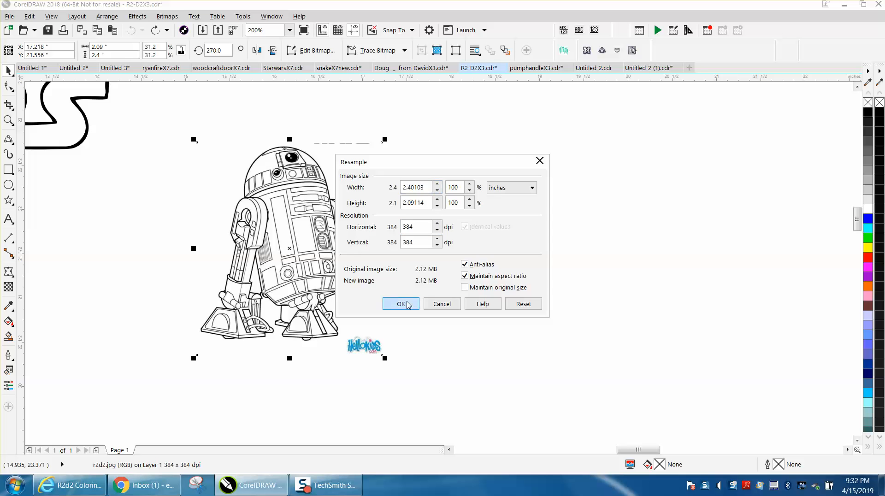
Step: Convert the R2-D2 image to a 600 dpi Black and White (1-bit) bitmap with anti-aliasing and no dithering
{"action": "left_click", "coordinate": [162, 18]}
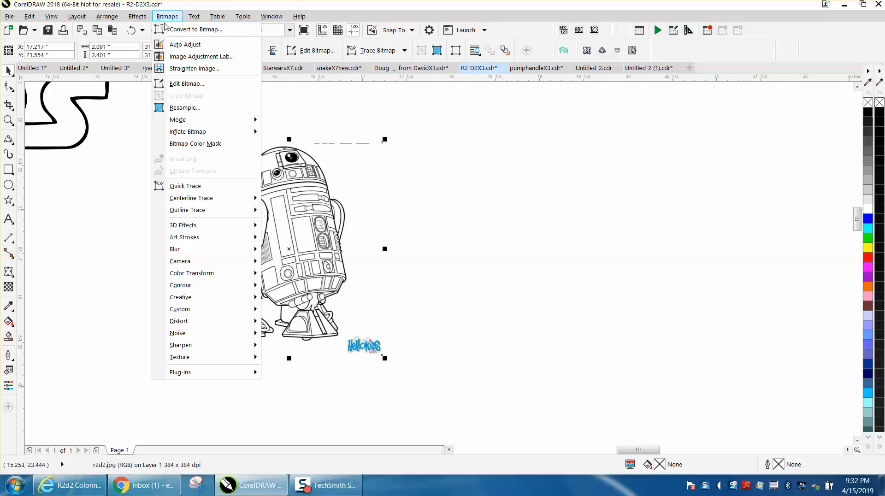
{"action": "left_click", "coordinate": [193, 30]}
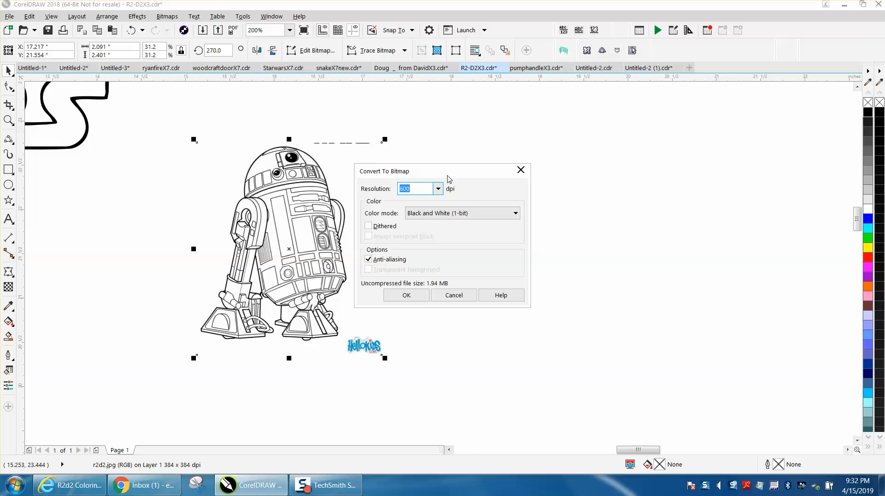
{"action": "left_click", "coordinate": [406, 296]}
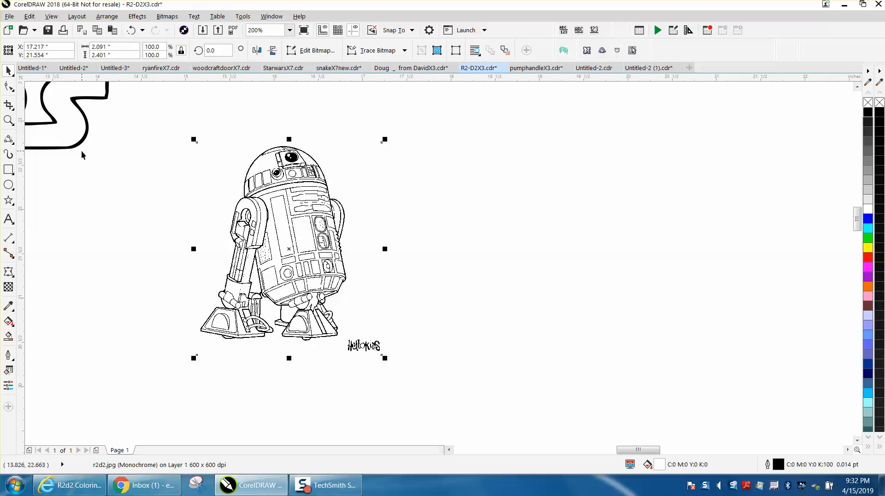
Step: Start an Outline Trace of the monochrome R2-D2 bitmap as Line Art, reducing the bitmap size for tracing
{"action": "left_click", "coordinate": [9, 120]}
{"action": "left_click", "coordinate": [305, 263]}
{"action": "right_click", "coordinate": [264, 247]}
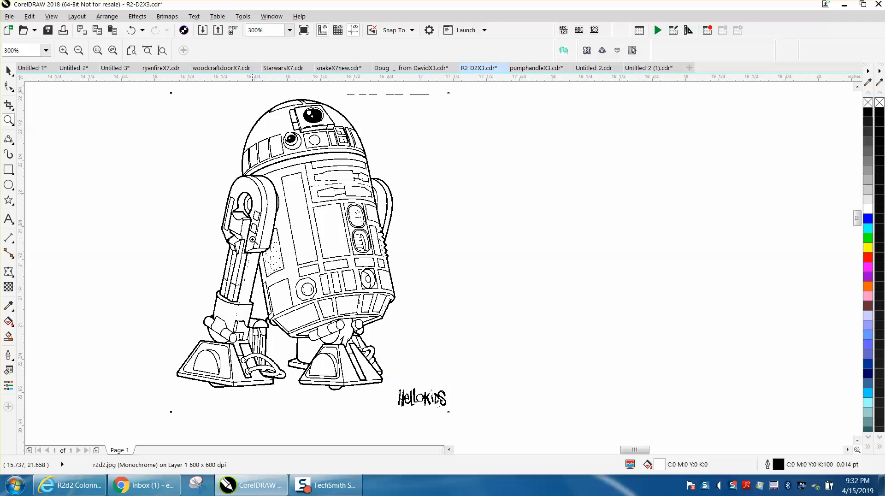
{"action": "left_click", "coordinate": [8, 71]}
{"action": "left_click", "coordinate": [205, 93]}
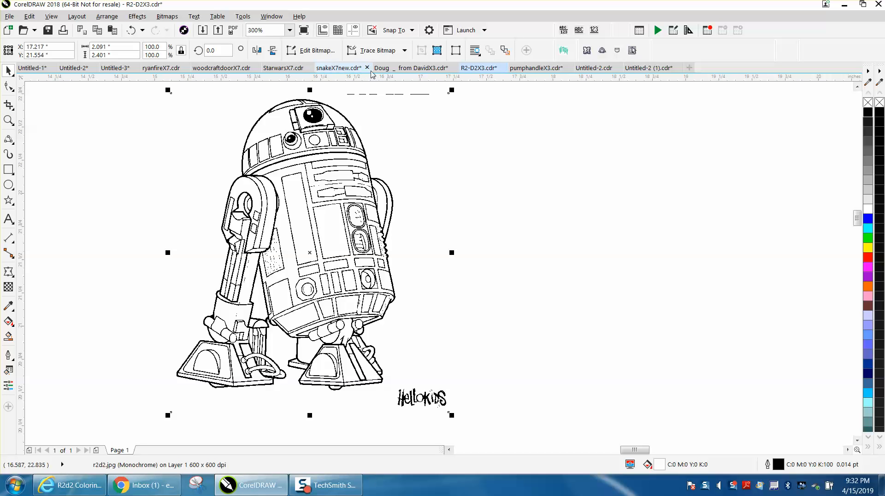
{"action": "left_click", "coordinate": [373, 52]}
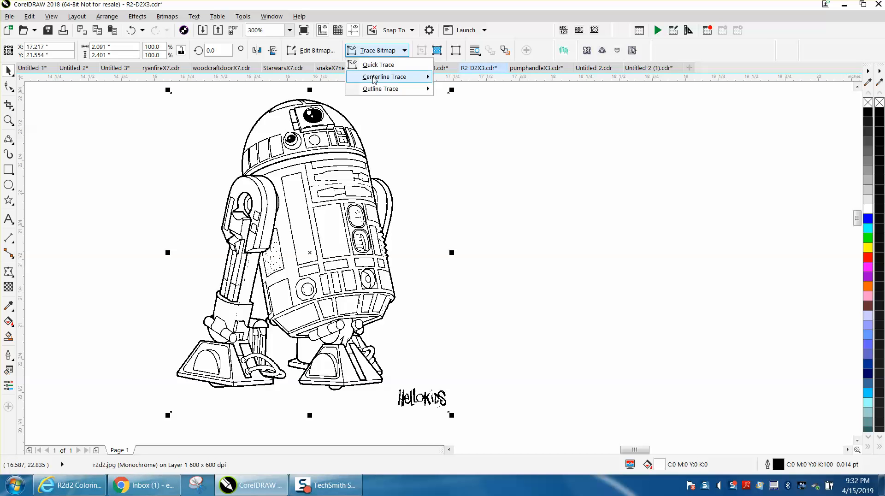
{"action": "mouse_move", "coordinate": [375, 94]}
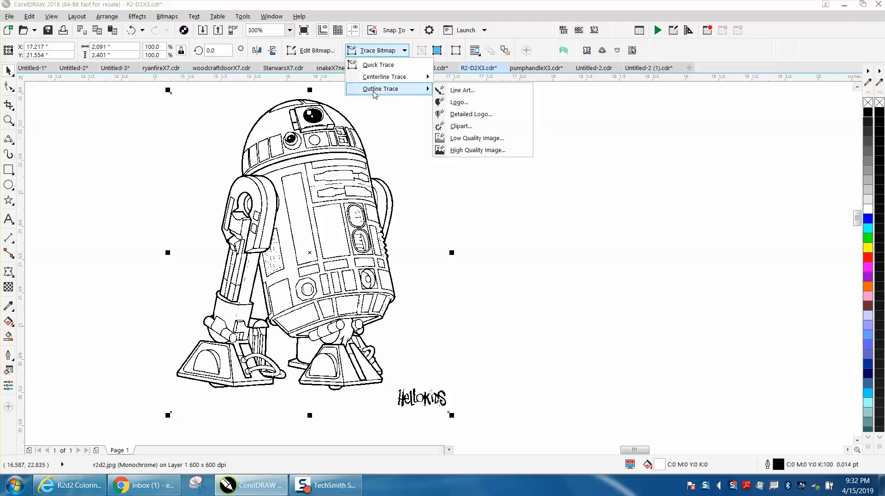
{"action": "left_click", "coordinate": [463, 91]}
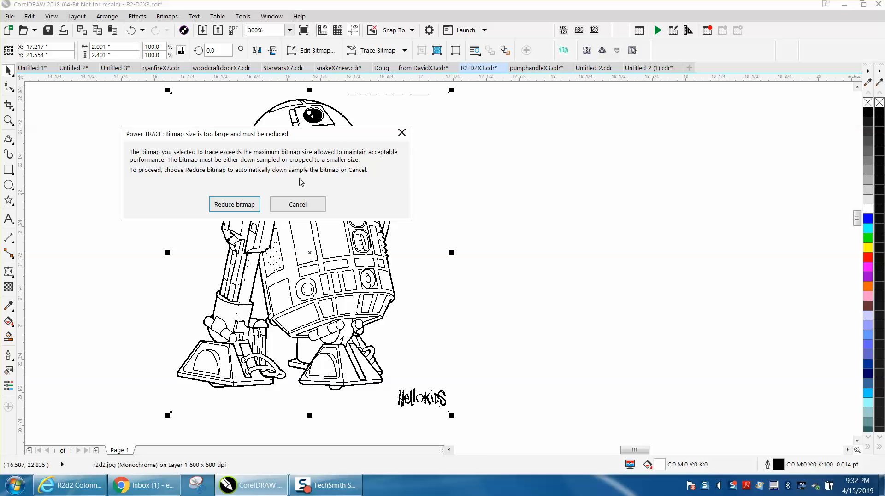
{"action": "left_click", "coordinate": [247, 206]}
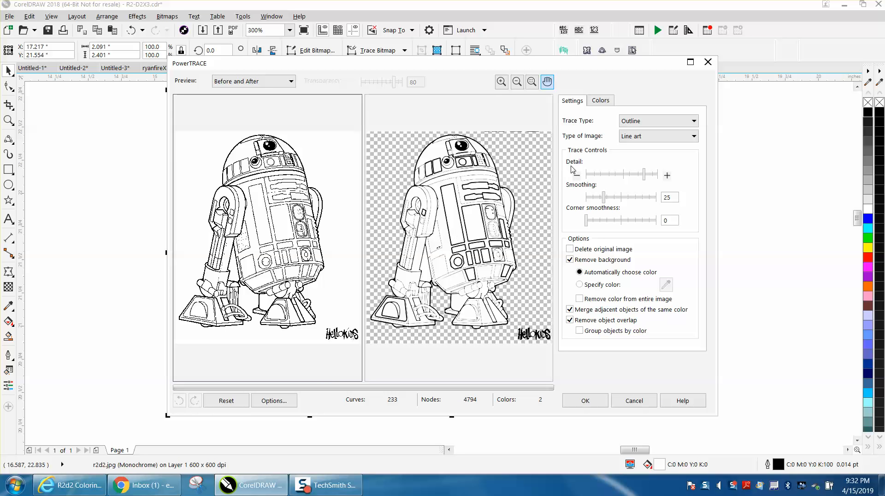
Step: Raise the trace detail to its maximum, accept the trace and place the traced group just right of the original bitmap
{"action": "left_click_drag", "start_coordinate": [645, 178], "coordinate": [651, 178]}
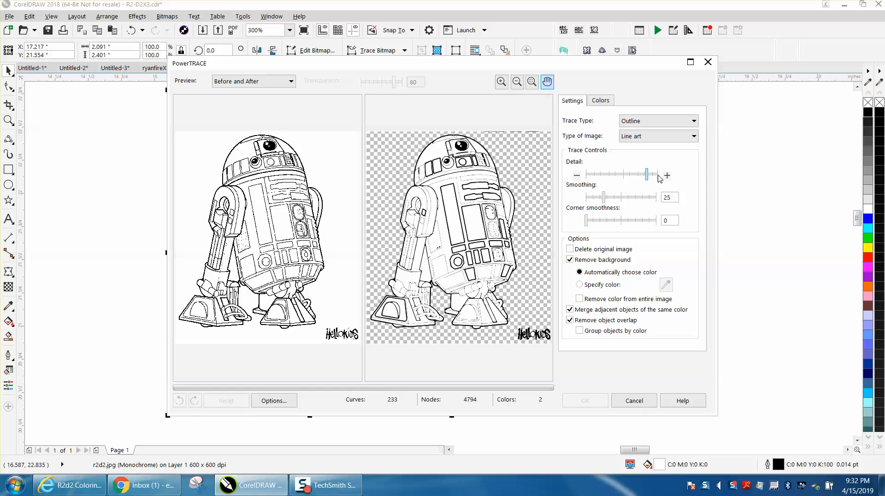
{"action": "left_click_drag", "start_coordinate": [647, 176], "coordinate": [658, 178]}
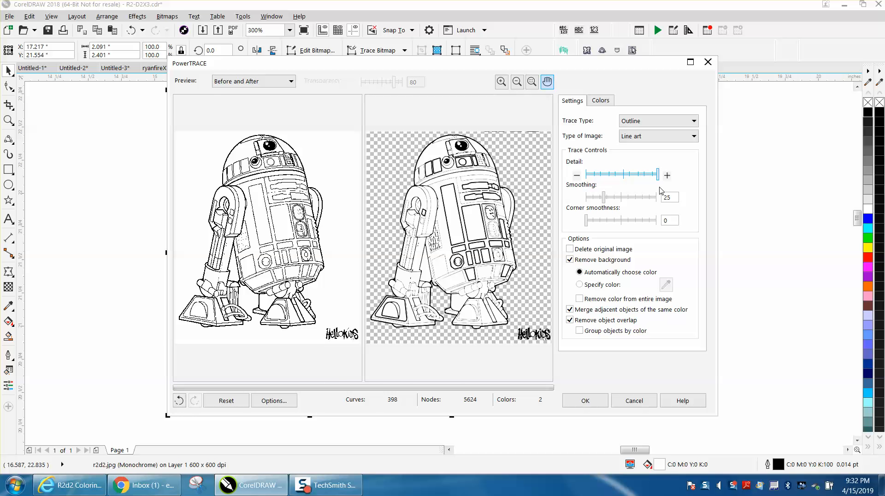
{"action": "left_click", "coordinate": [584, 400]}
{"action": "left_click_drag", "start_coordinate": [315, 250], "coordinate": [586, 247]}
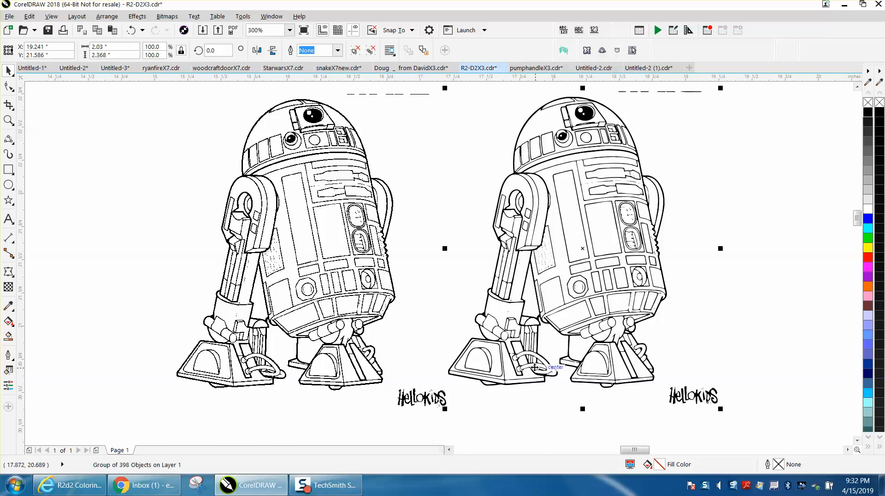
Step: Move the large yellow rectangle over to the small R2-D2 images so it lies behind the traced copy
{"action": "scroll", "coordinate": [450, 276], "scroll_direction": "down", "scroll_amount": 4}
{"action": "scroll", "coordinate": [503, 274], "scroll_direction": "down", "scroll_amount": 2}
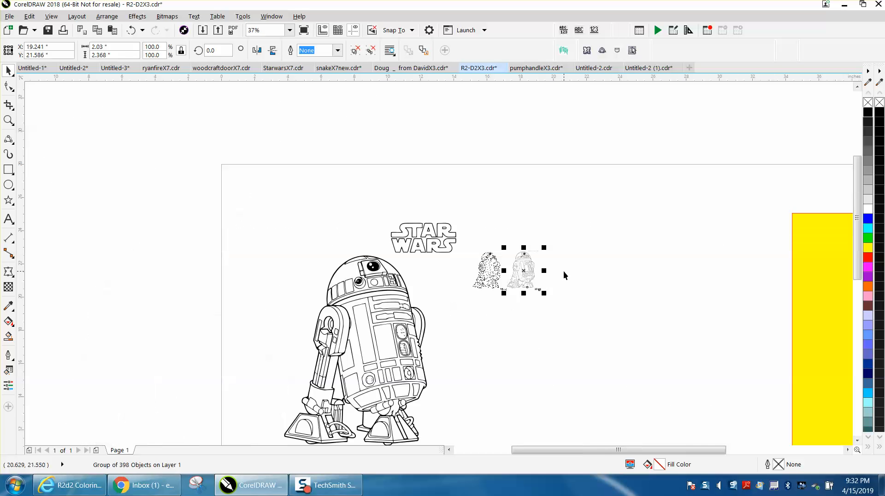
{"action": "left_click_drag", "start_coordinate": [804, 280], "coordinate": [515, 268]}
{"action": "left_click", "coordinate": [8, 121]}
{"action": "left_click_drag", "start_coordinate": [470, 242], "coordinate": [565, 304]}
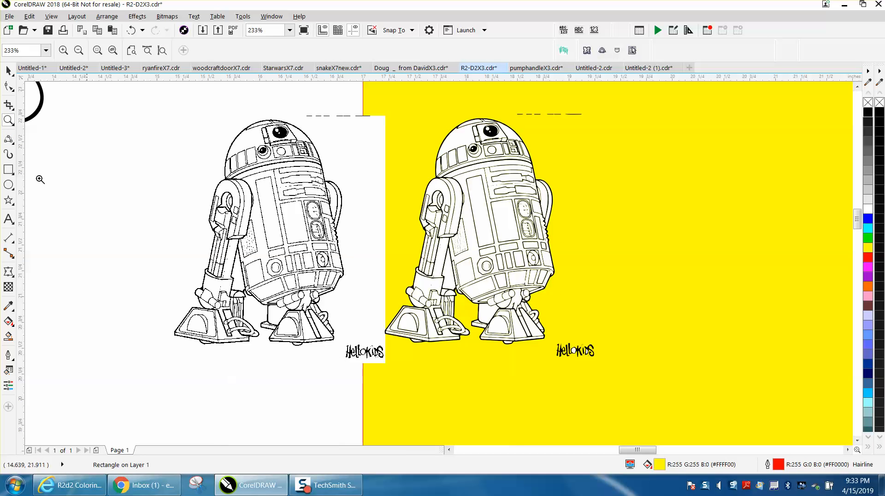
Step: Delete the original monochrome R2-D2 bitmap beside the traced copy
{"action": "left_click", "coordinate": [8, 70]}
{"action": "left_click", "coordinate": [284, 163]}
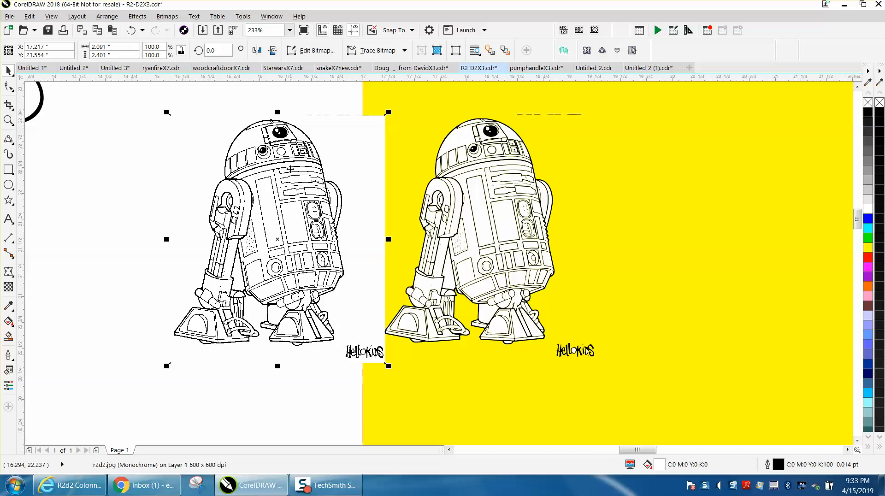
{"action": "key", "text": "Delete"}
Step: Shift the yellow rectangle slightly further left behind the traced R2-D2 and lock it in place
{"action": "left_click_drag", "start_coordinate": [382, 177], "coordinate": [311, 223]}
{"action": "left_click", "coordinate": [107, 16]}
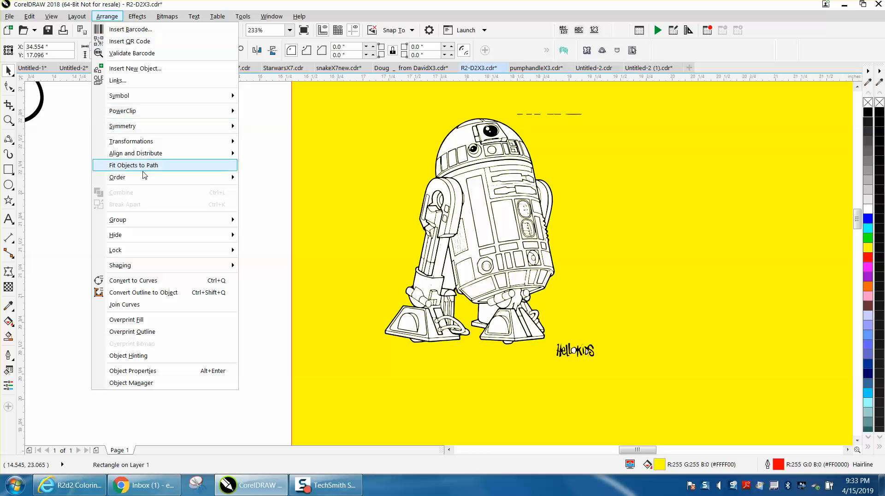
{"action": "mouse_move", "coordinate": [136, 250]}
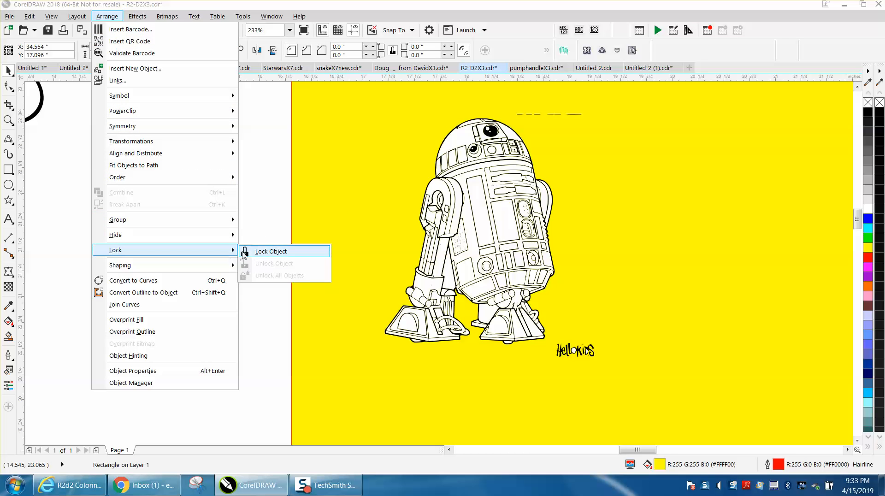
{"action": "left_click", "coordinate": [247, 252]}
Step: Ungroup the traced R2-D2 into separate objects and clear the selection
{"action": "left_click", "coordinate": [486, 166]}
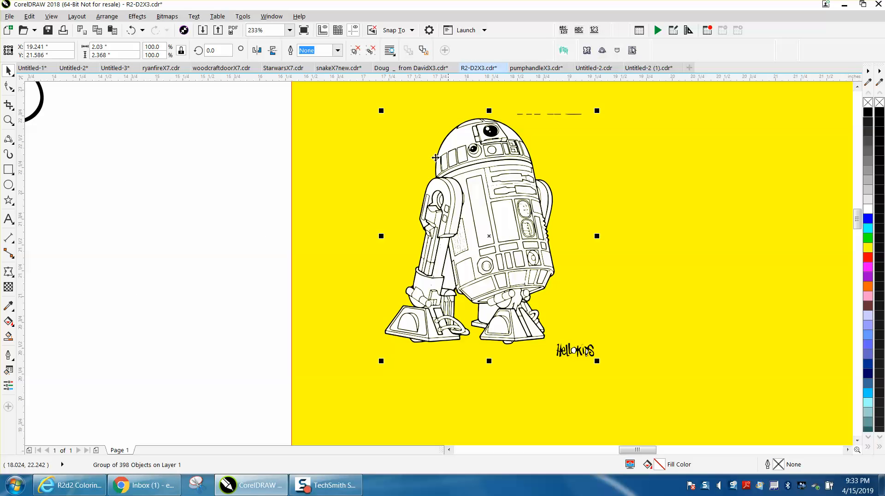
{"action": "left_click", "coordinate": [109, 19]}
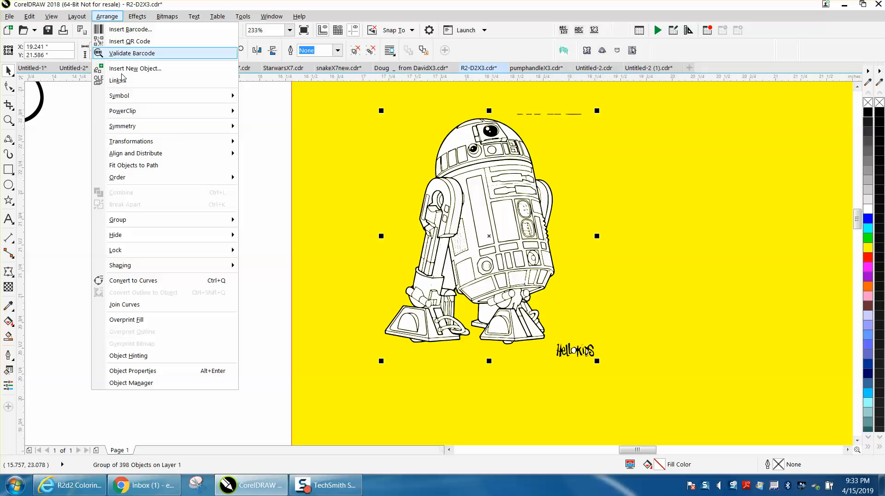
{"action": "mouse_move", "coordinate": [136, 224]}
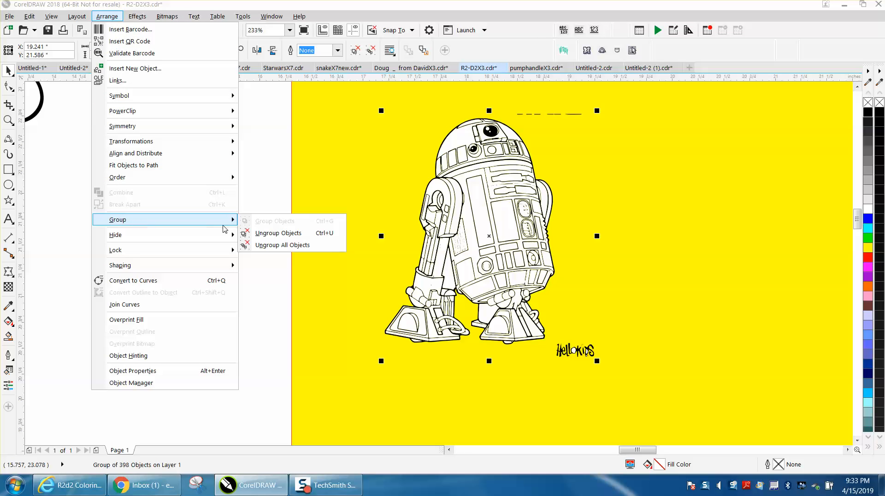
{"action": "left_click", "coordinate": [276, 232]}
{"action": "left_click", "coordinate": [235, 224]}
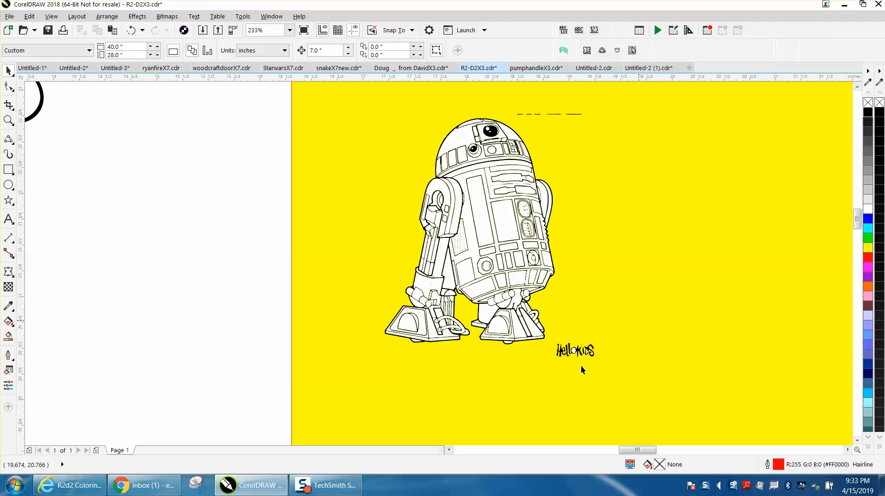
Step: Delete the HelloKids logo and the dashed marks above the traced R2-D2
{"action": "left_click", "coordinate": [557, 364]}
{"action": "key", "text": "Delete"}
{"action": "left_click_drag", "start_coordinate": [516, 121], "coordinate": [521, 124]}
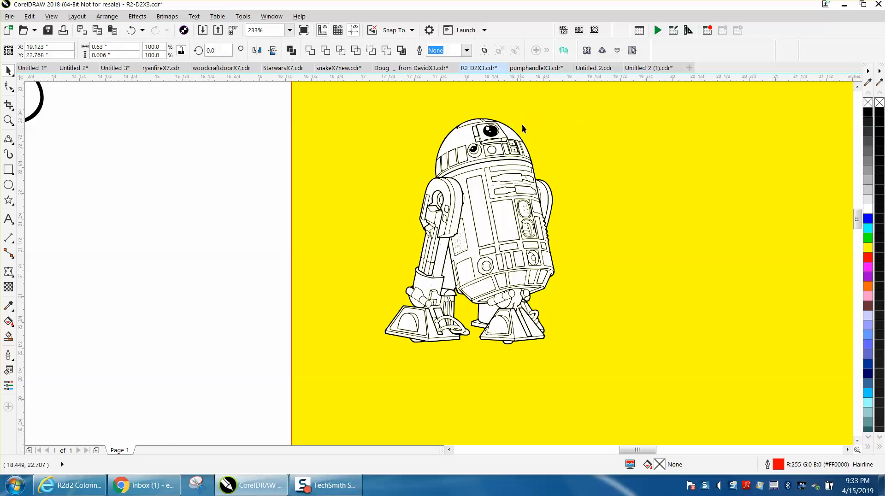
Step: Pull the white panel piece out of the middle of R2-D2's body and delete it
{"action": "left_click", "coordinate": [491, 150]}
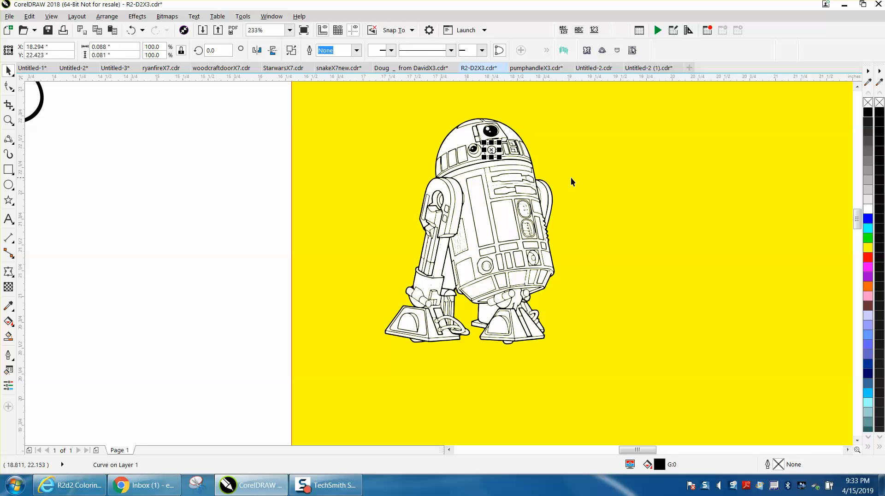
{"action": "left_click", "coordinate": [587, 181]}
{"action": "left_click_drag", "start_coordinate": [502, 224], "coordinate": [628, 222]}
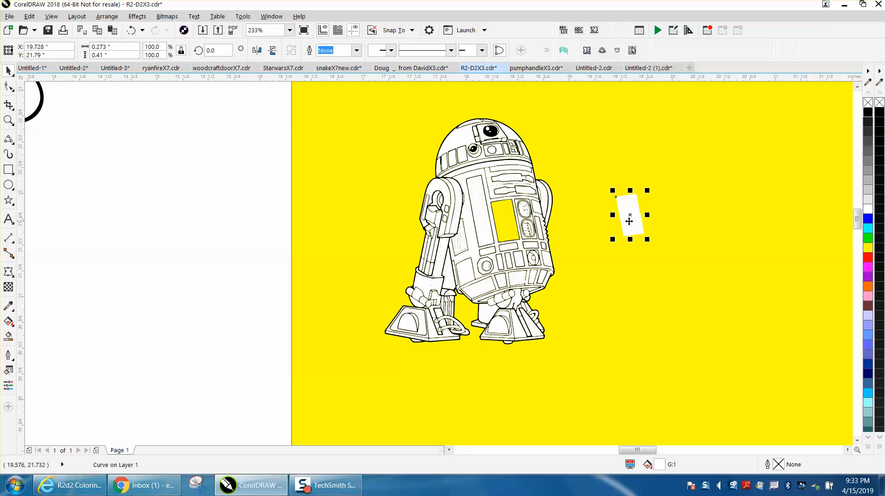
{"action": "key", "text": "Delete"}
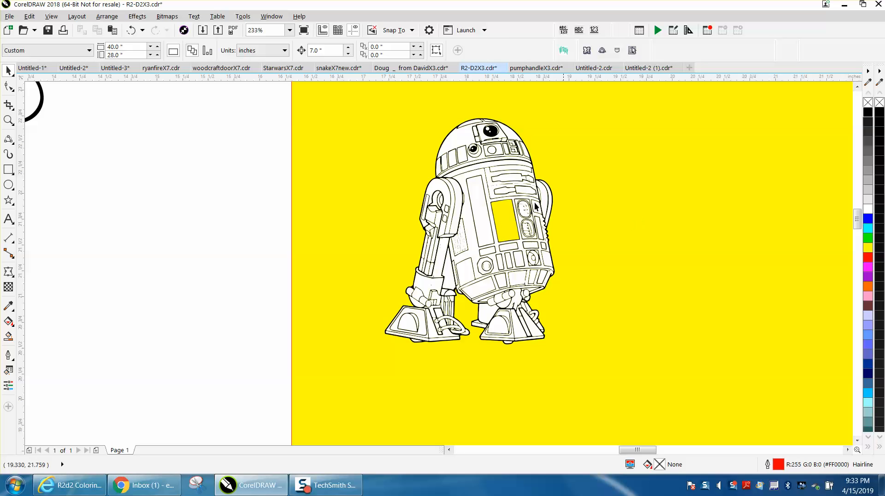
Step: Set up a Find Objects search for objects with a uniform color fill
{"action": "left_click", "coordinate": [29, 16]}
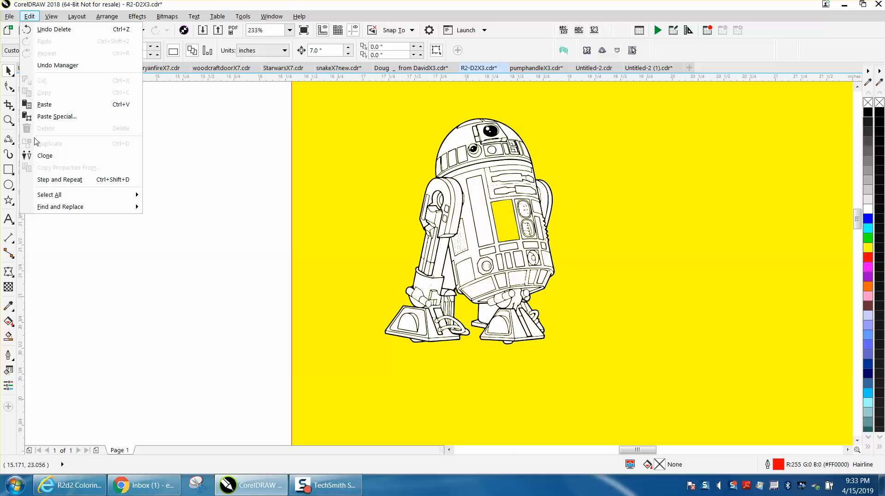
{"action": "mouse_move", "coordinate": [57, 207]}
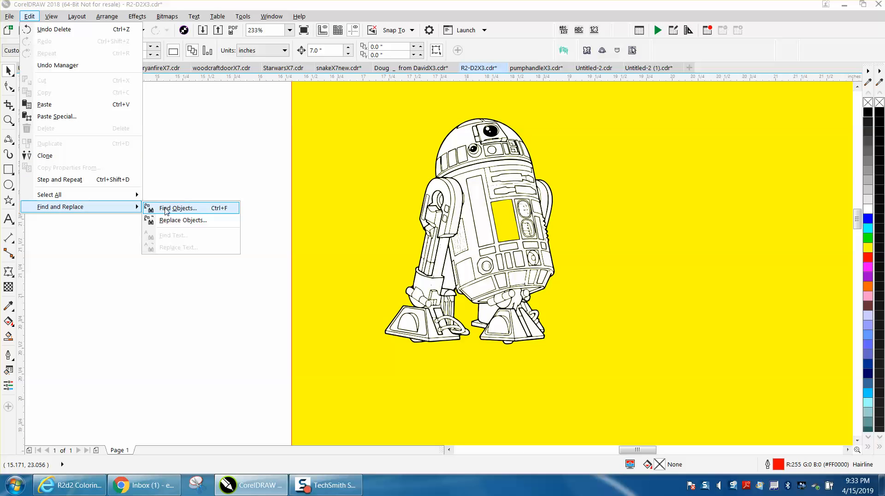
{"action": "left_click", "coordinate": [182, 210]}
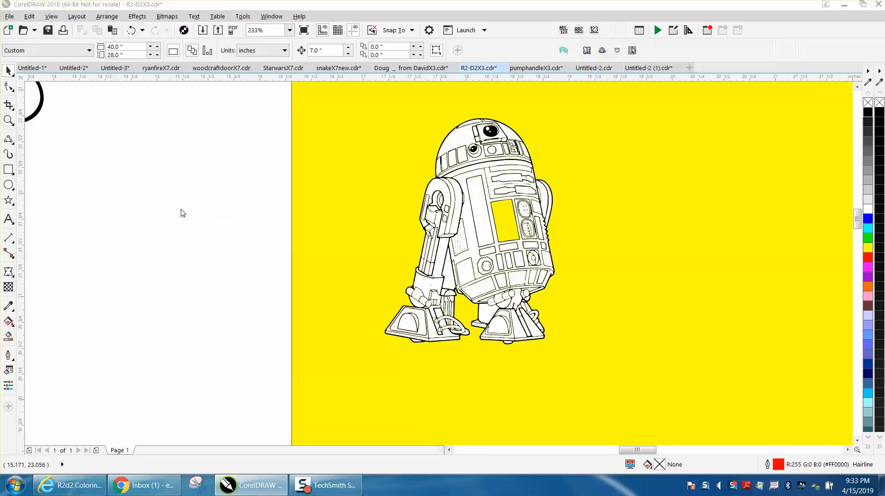
{"action": "left_click", "coordinate": [455, 334]}
{"action": "left_click", "coordinate": [454, 175]}
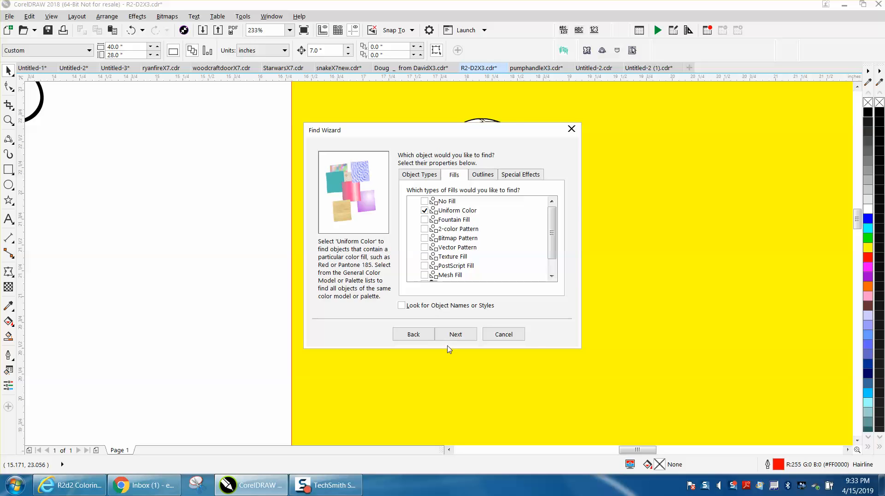
{"action": "left_click", "coordinate": [454, 333]}
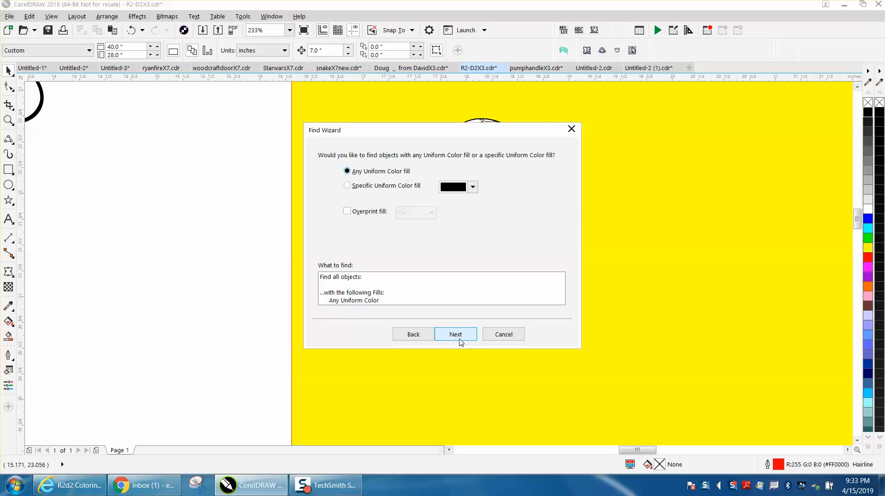
{"action": "left_click", "coordinate": [459, 340]}
{"action": "left_click", "coordinate": [420, 335]}
Step: Restrict the search to one specific uniform fill, sampling the white from R2-D2's dome with the eyedropper
{"action": "left_click", "coordinate": [347, 185]}
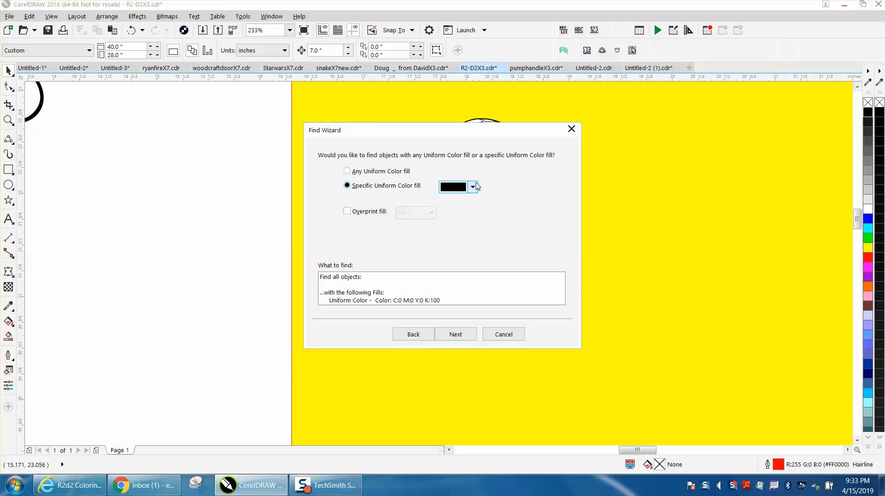
{"action": "left_click_drag", "start_coordinate": [462, 135], "coordinate": [682, 134]}
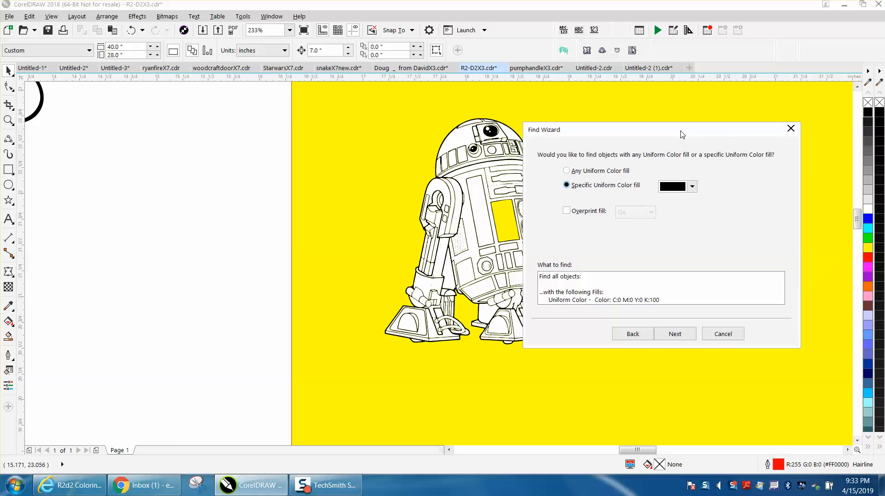
{"action": "left_click", "coordinate": [693, 187]}
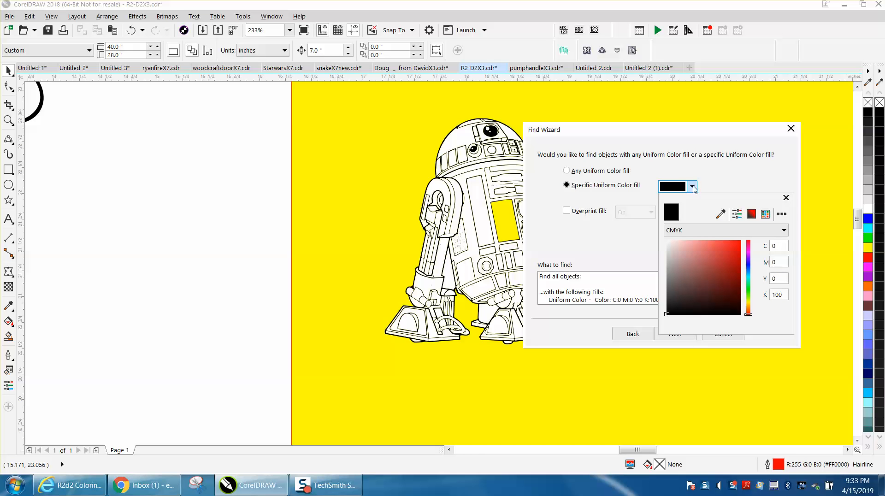
{"action": "left_click", "coordinate": [720, 214]}
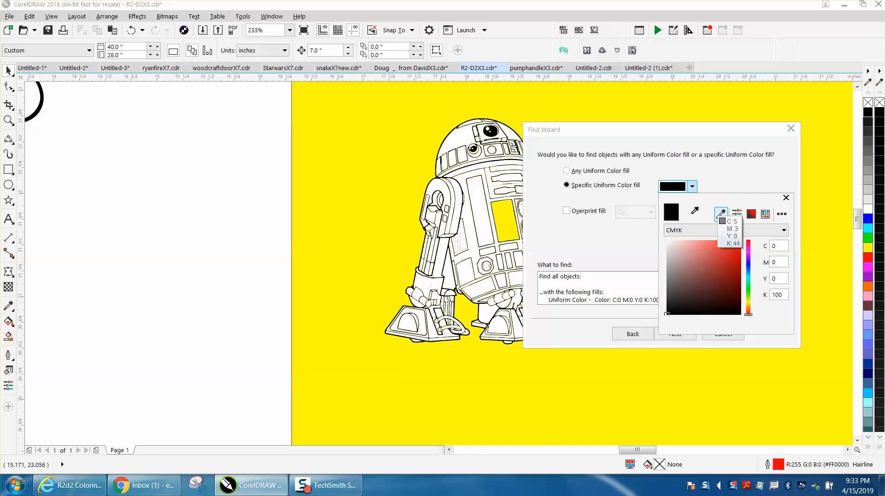
{"action": "left_click", "coordinate": [462, 136]}
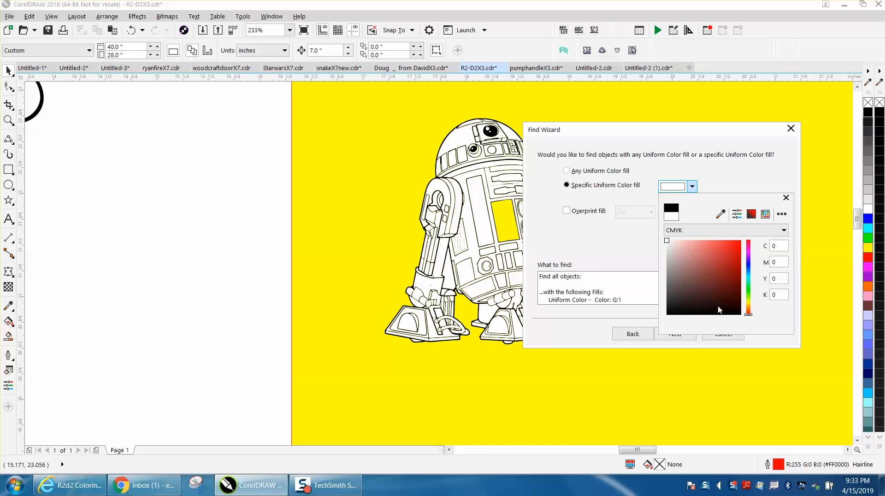
{"action": "left_click", "coordinate": [670, 338]}
Step: Run the search for all white-filled objects and delete everything it selects
{"action": "left_click", "coordinate": [671, 339]}
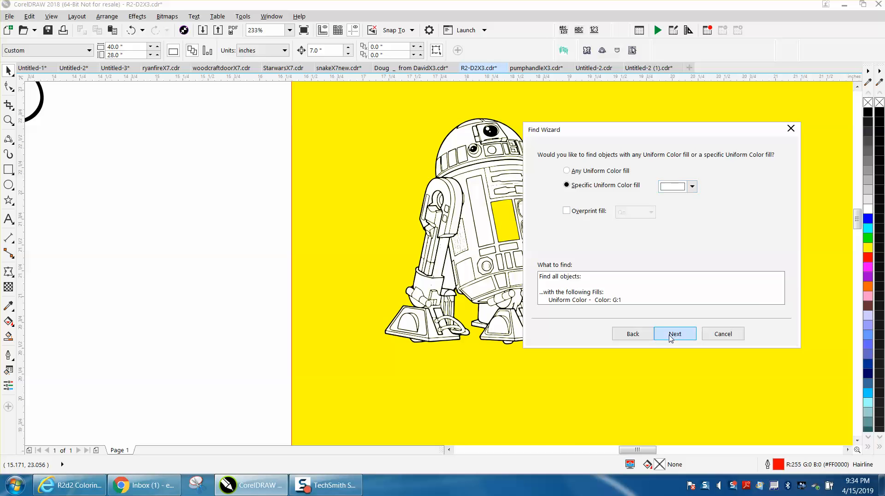
{"action": "left_click", "coordinate": [671, 336]}
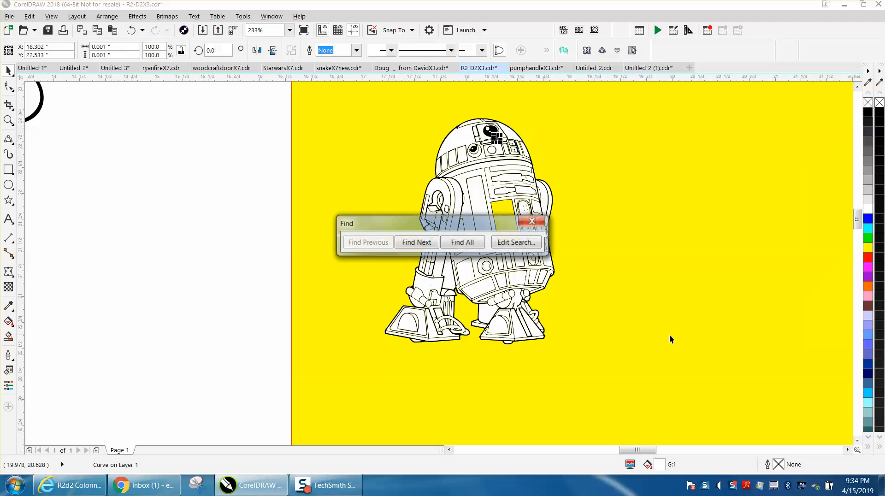
{"action": "left_click", "coordinate": [468, 246]}
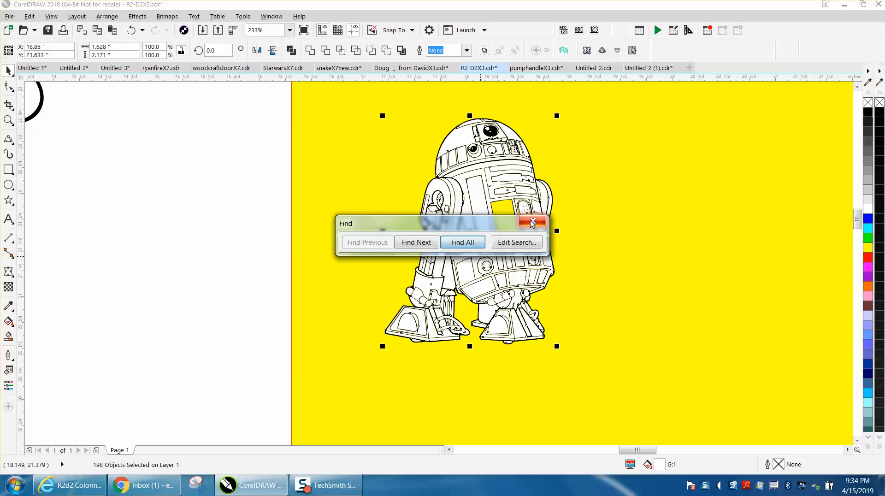
{"action": "left_click", "coordinate": [525, 221]}
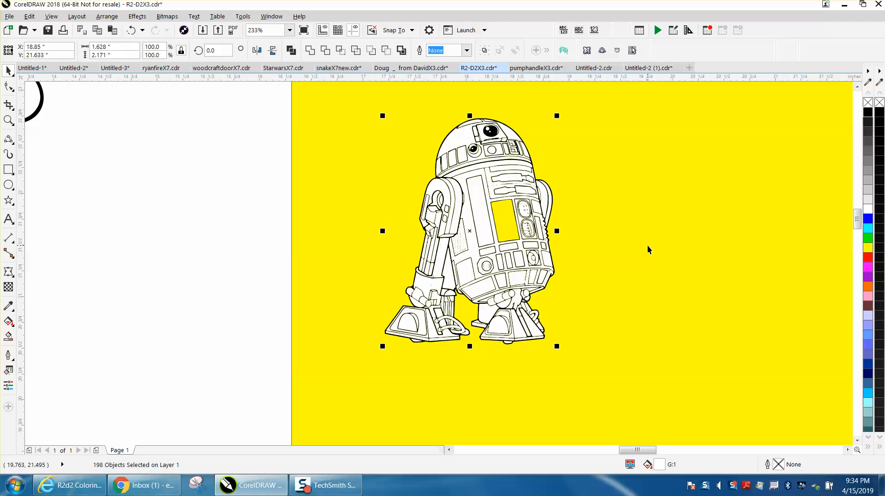
{"action": "key", "text": "Delete"}
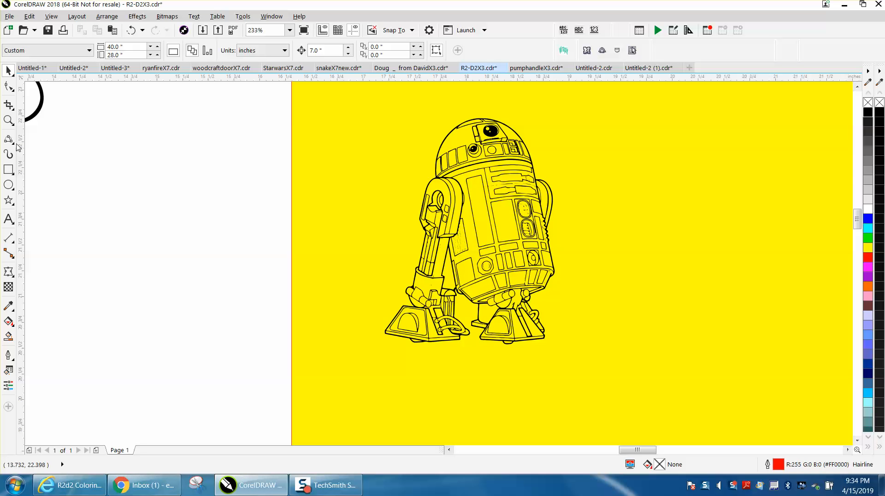
Step: Move R2-D2's main black outline curve 7 inches to the right, away from the remaining pieces
{"action": "left_click", "coordinate": [9, 120]}
{"action": "left_click_drag", "start_coordinate": [416, 212], "coordinate": [565, 282]}
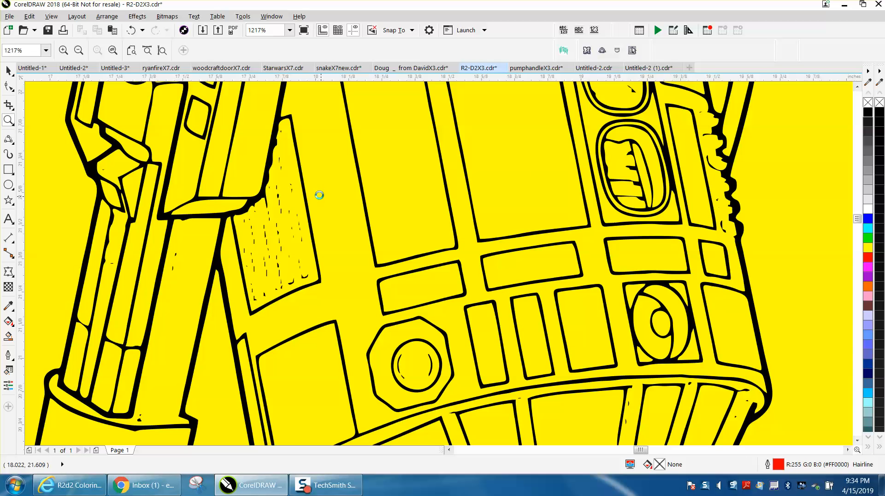
{"action": "right_click", "coordinate": [320, 194]}
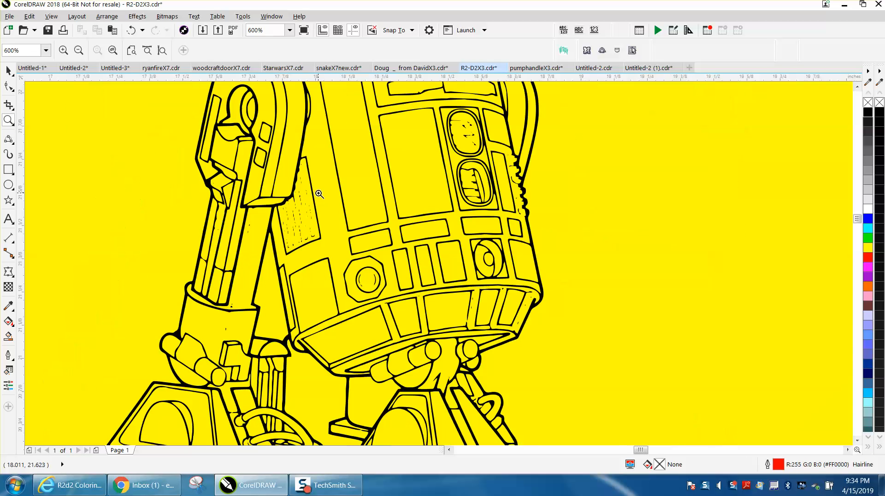
{"action": "left_click", "coordinate": [8, 70]}
{"action": "left_click", "coordinate": [312, 197]}
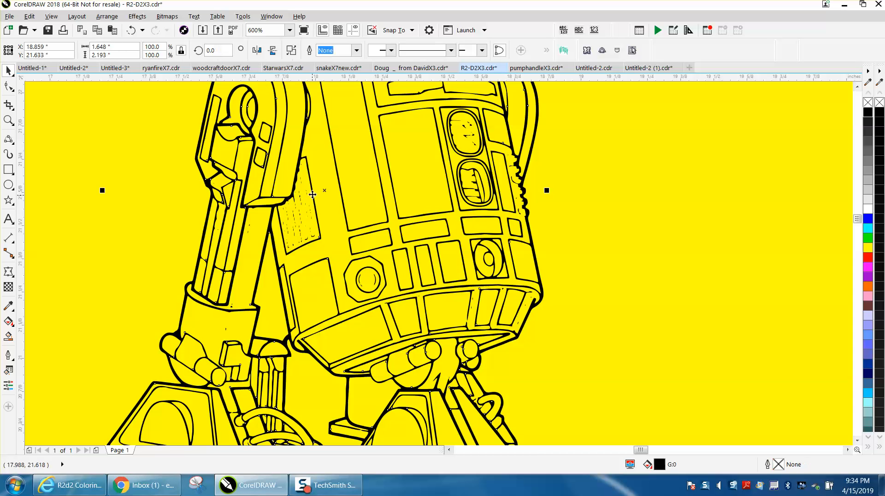
{"action": "scroll", "coordinate": [399, 220], "scroll_direction": "down", "scroll_amount": 1}
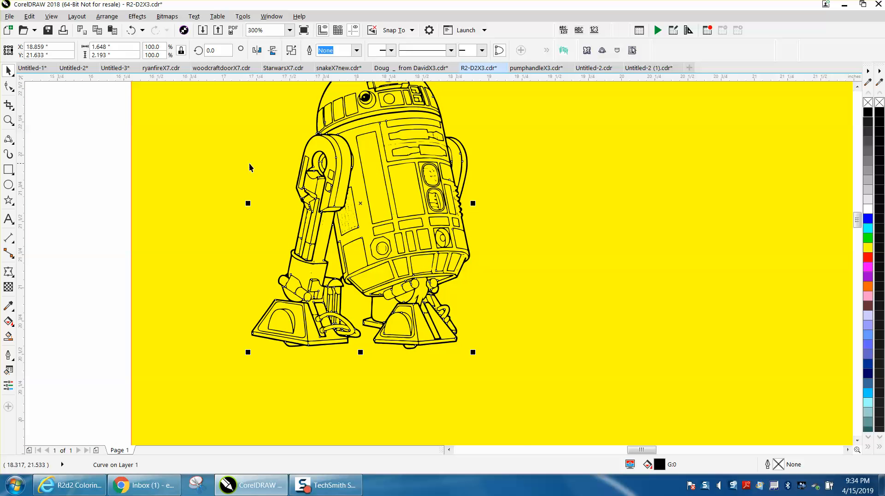
{"action": "key", "text": "Right"}
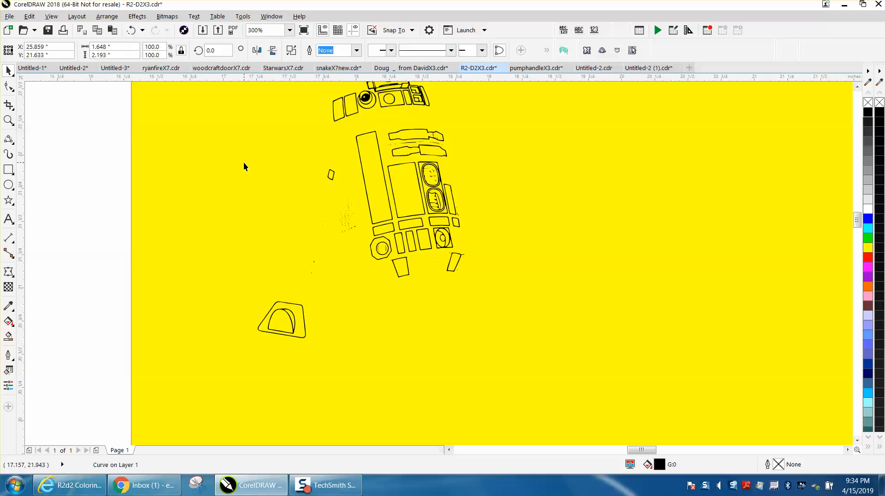
{"action": "scroll", "coordinate": [314, 193], "scroll_direction": "down", "scroll_amount": 1}
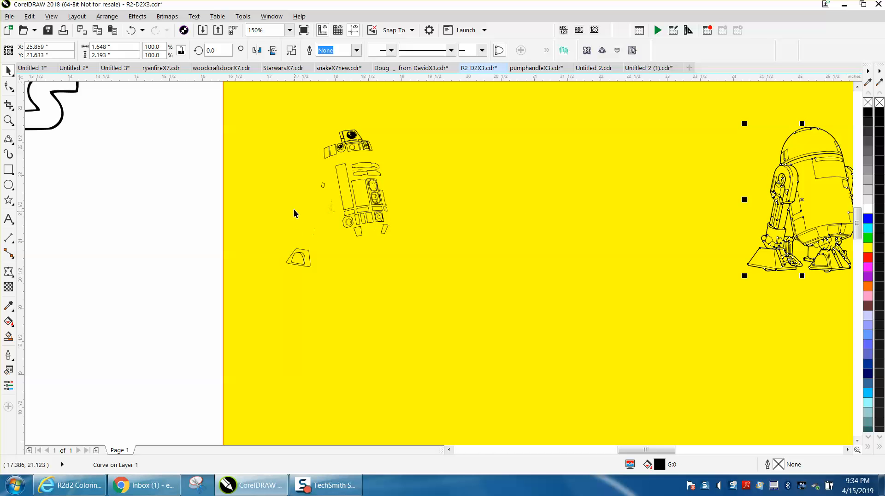
Step: Move the dome's eye housing and the large black eye 7 inches right to join the main outline
{"action": "left_click", "coordinate": [9, 120]}
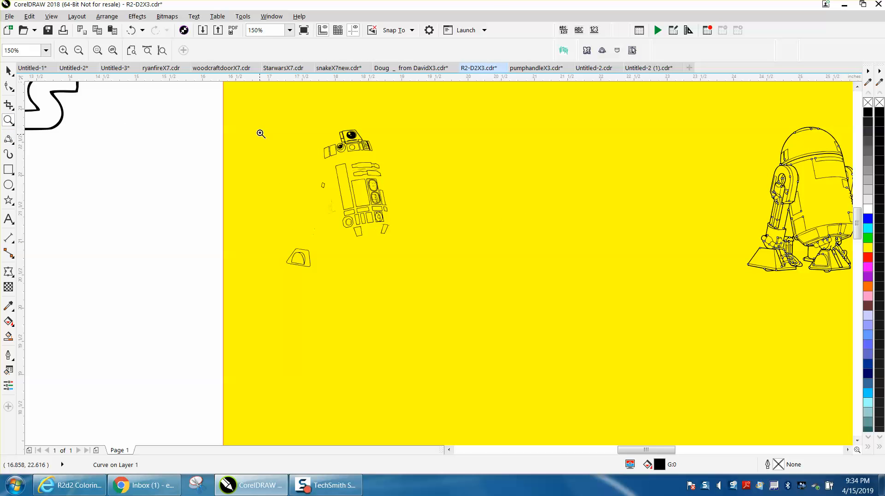
{"action": "left_click_drag", "start_coordinate": [283, 152], "coordinate": [530, 306]}
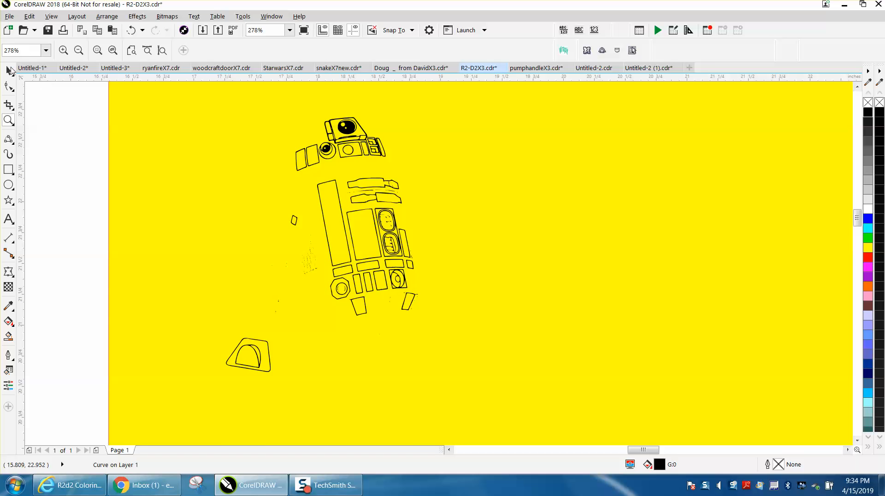
{"action": "left_click", "coordinate": [10, 70]}
{"action": "left_click", "coordinate": [359, 130]}
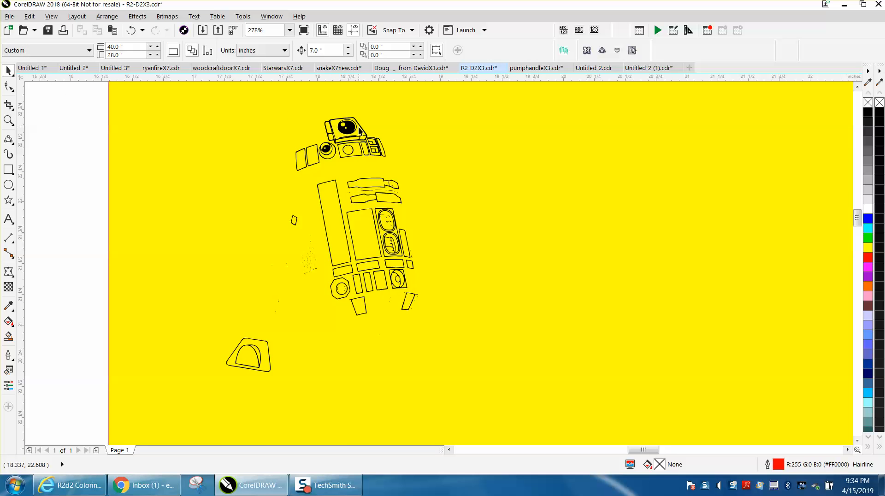
{"action": "left_click", "coordinate": [363, 134]}
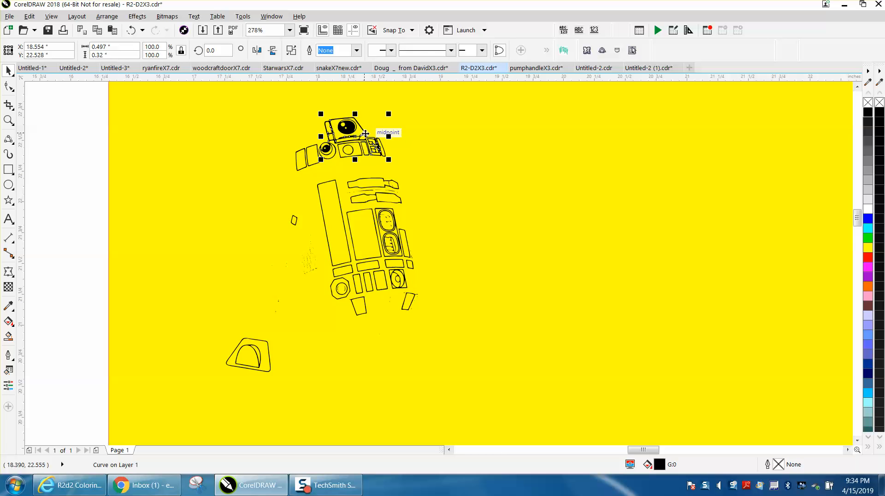
{"action": "key", "text": "Delete"}
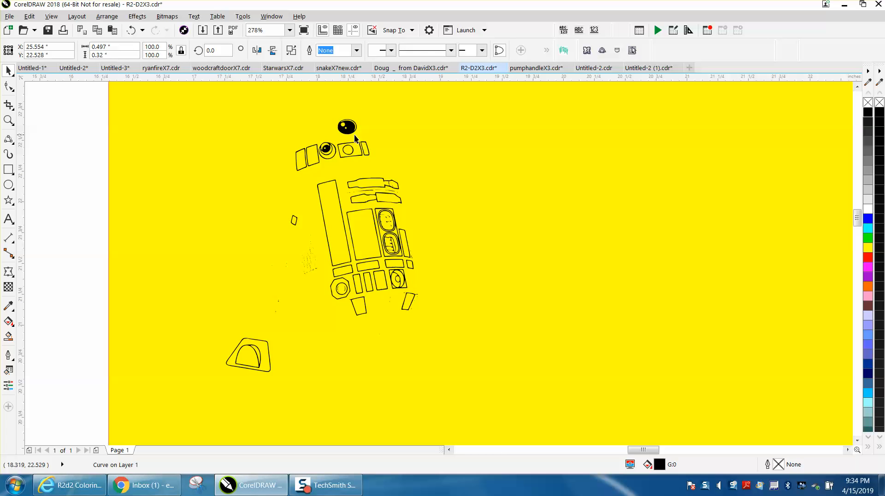
{"action": "key", "text": "Delete"}
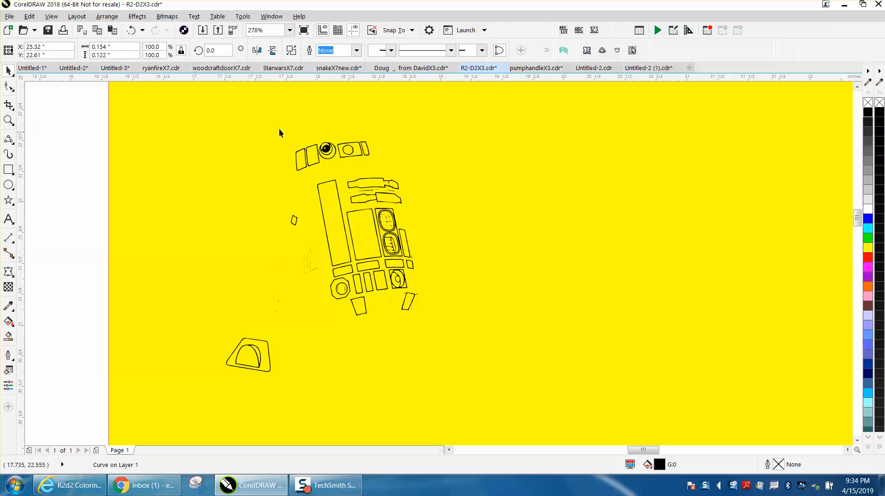
Step: Move the dome band pieces, including the small round lens and the leftmost panel, 7 inches to the right
{"action": "left_click_drag", "start_coordinate": [410, 158], "coordinate": [410, 167]}
{"action": "key", "text": "Delete"}
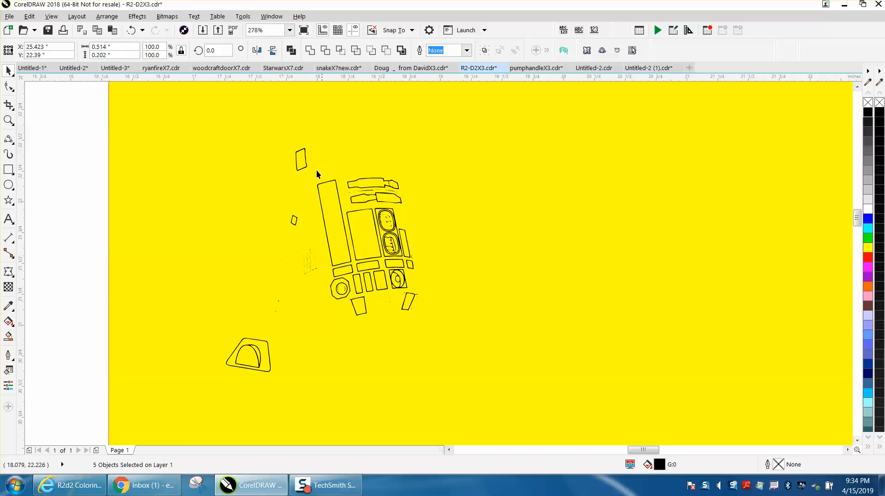
{"action": "left_click", "coordinate": [305, 162]}
{"action": "key", "text": "Delete"}
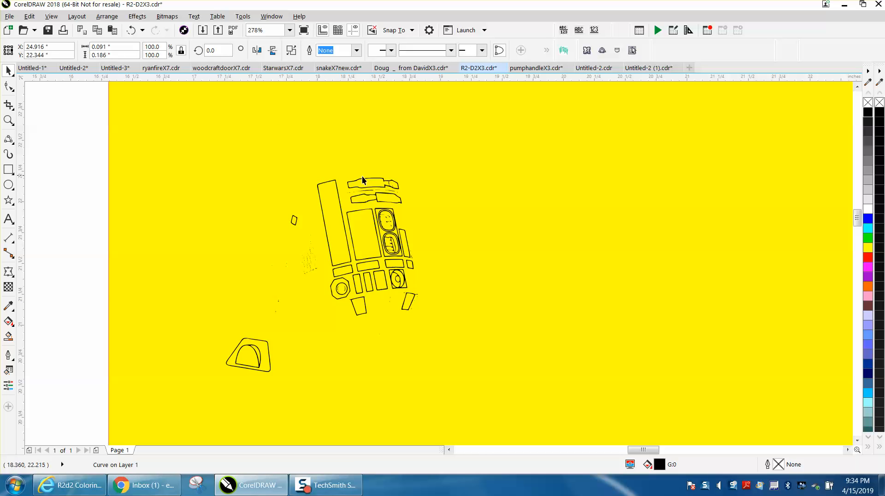
Step: Move the upper body vents, the central body panel and the tall narrow panel 7 inches to the right
{"action": "left_click", "coordinate": [375, 187]}
{"action": "key", "text": "Delete"}
{"action": "left_click", "coordinate": [373, 212]}
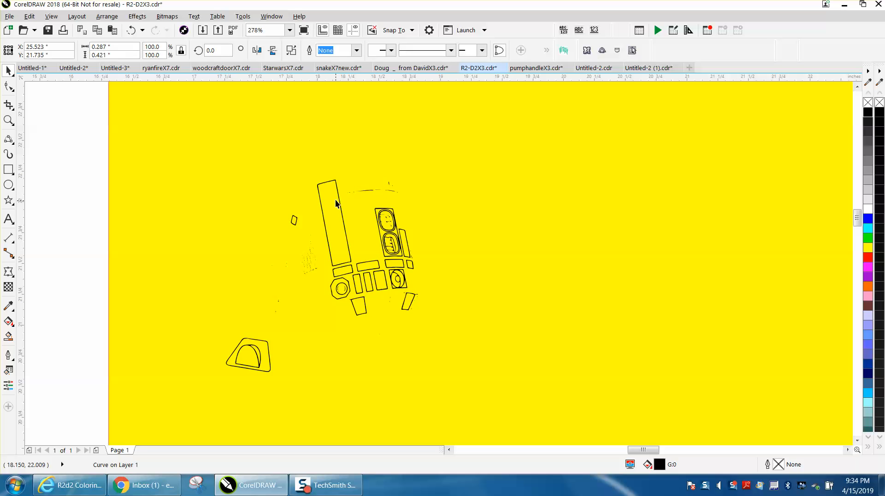
{"action": "left_click", "coordinate": [339, 197]}
{"action": "key", "text": "Delete"}
Step: Move the small arm piece, the foot's trapezoid outline and its half-round inset 7 inches to the right
{"action": "left_click", "coordinate": [296, 218]}
{"action": "key", "text": "Delete"}
{"action": "left_click", "coordinate": [268, 346]}
{"action": "key", "text": "Delete"}
{"action": "left_click", "coordinate": [299, 352]}
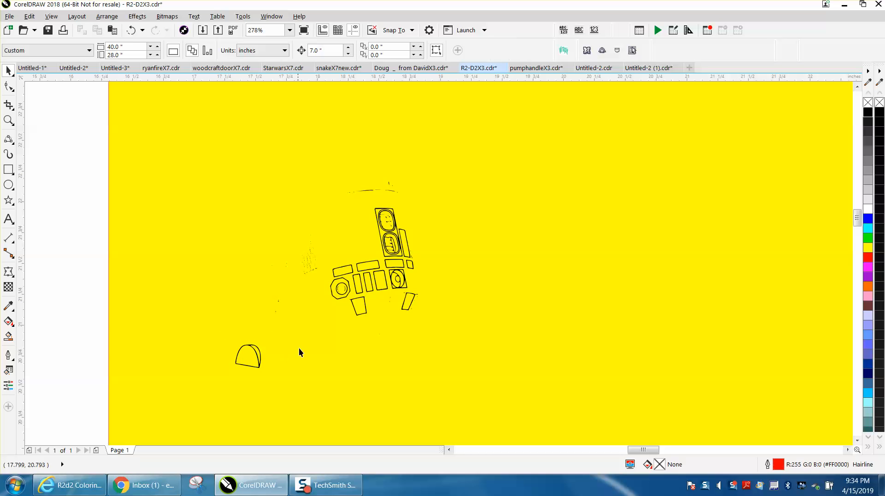
{"action": "left_click", "coordinate": [260, 363]}
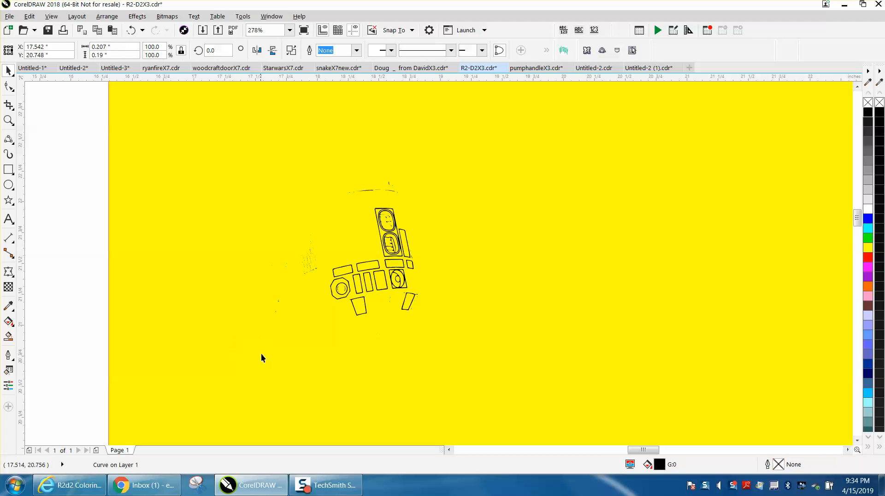
Step: Move the two lower skirt panels and the square panel with the oval 7 inches to the right
{"action": "left_click", "coordinate": [356, 310]}
{"action": "left_click", "coordinate": [402, 308]}
{"action": "left_click", "coordinate": [399, 282]}
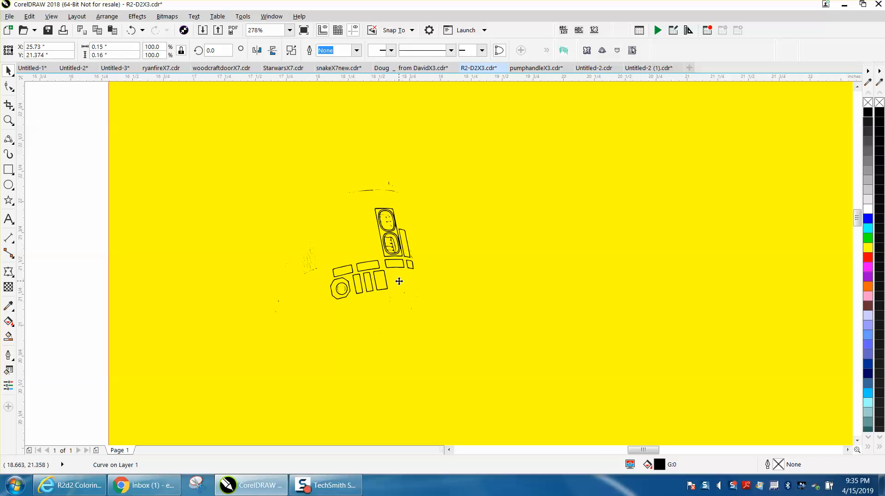
Step: Move the narrow lower body panels and the octagonal panel with its round inset 7 inches to the right
{"action": "left_click", "coordinate": [370, 283]}
{"action": "left_click", "coordinate": [354, 293]}
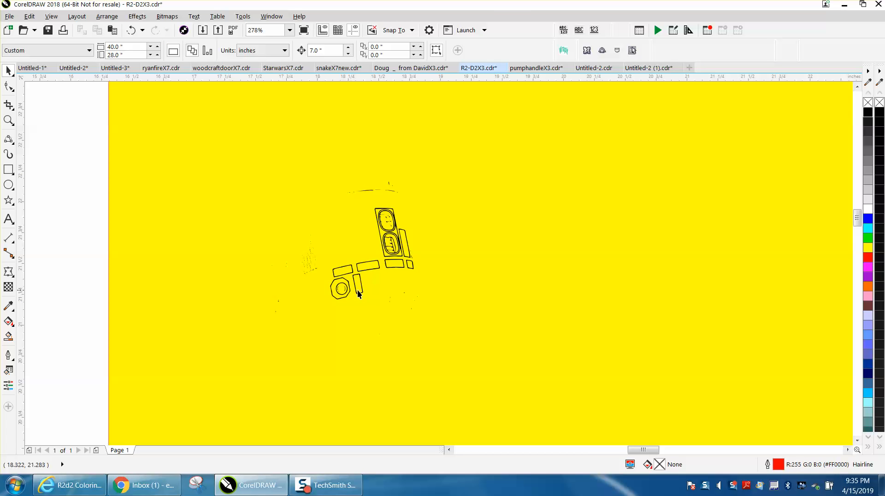
{"action": "left_click", "coordinate": [359, 292]}
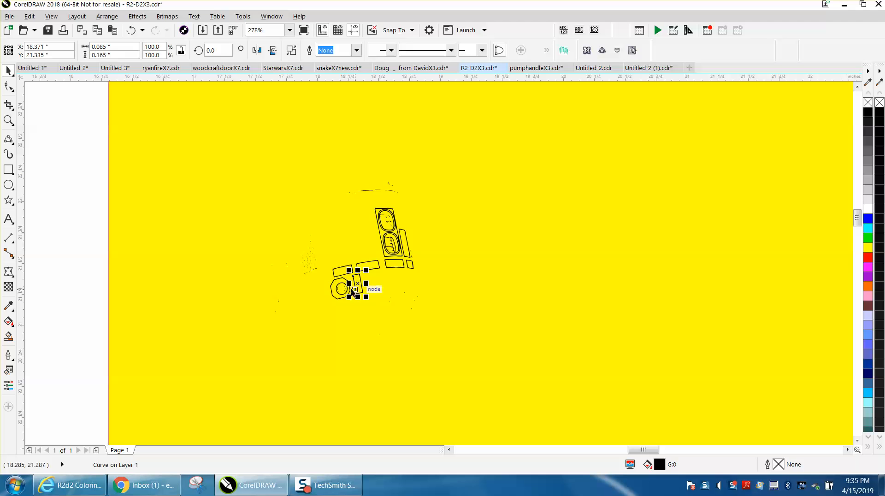
{"action": "left_click", "coordinate": [350, 286]}
{"action": "left_click", "coordinate": [345, 284]}
{"action": "key", "text": "Right"}
Step: Move the row of small rectangular panels below the twin ovals 7 inches to the right
{"action": "left_click", "coordinate": [349, 272]}
{"action": "left_click", "coordinate": [363, 271]}
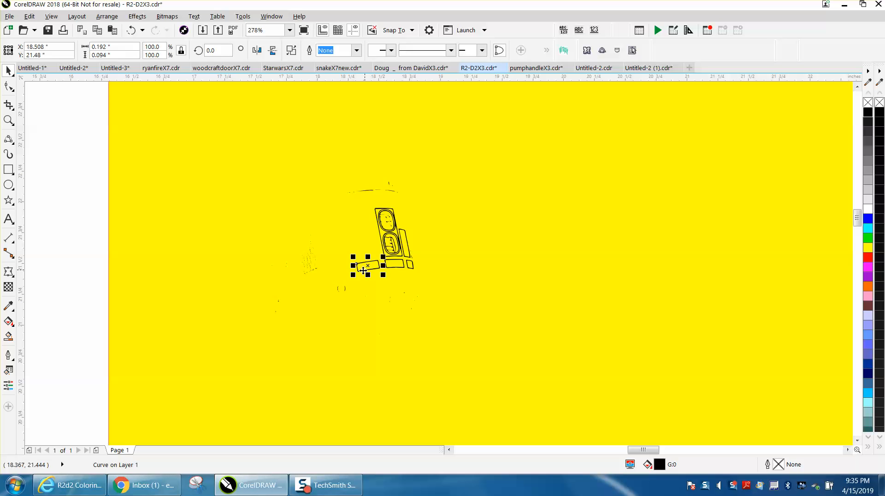
{"action": "left_click", "coordinate": [408, 265]}
{"action": "left_click", "coordinate": [410, 267]}
{"action": "key", "text": "Right"}
{"action": "left_click", "coordinate": [400, 267]}
{"action": "key", "text": "Right"}
Step: Move the tall panel with the two ovals and the slim panel beside it 7 inches to the right
{"action": "left_click", "coordinate": [399, 256]}
{"action": "key", "text": "Right"}
{"action": "left_click", "coordinate": [398, 256]}
{"action": "key", "text": "Right"}
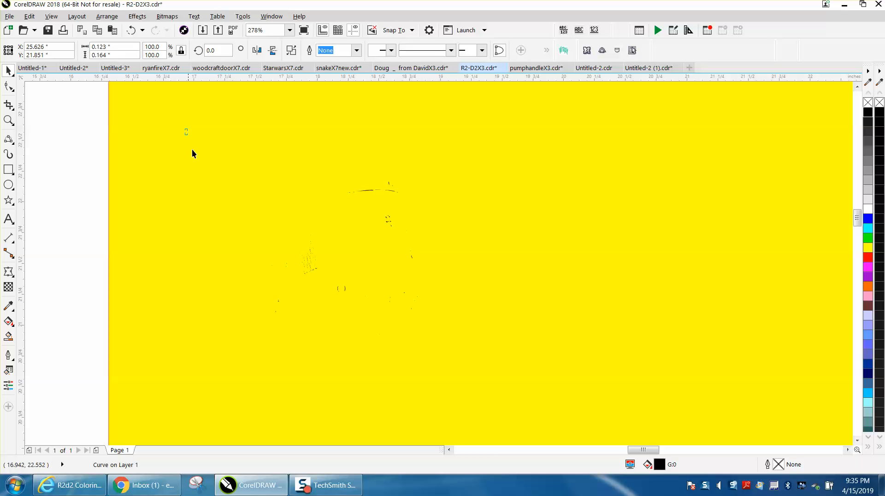
Step: Delete all the stray marks left behind at the drawing's original position on the yellow rectangle
{"action": "left_click_drag", "start_coordinate": [602, 397], "coordinate": [603, 397]}
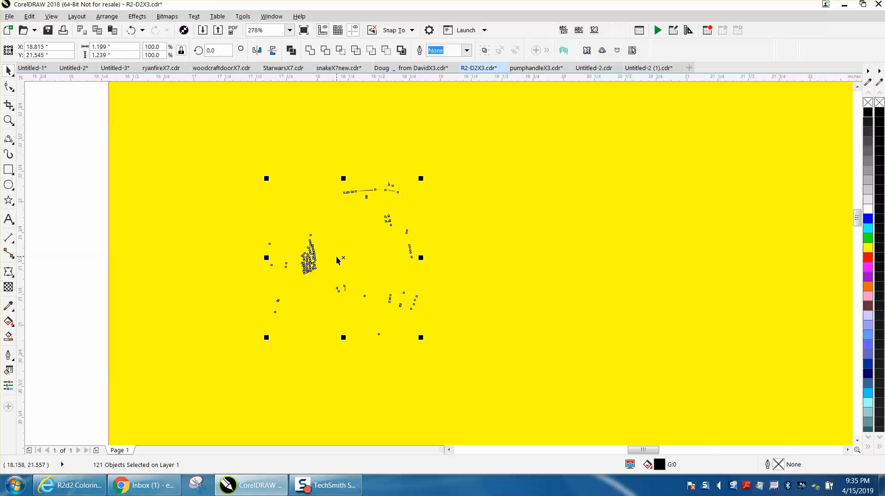
{"action": "key", "text": "Delete"}
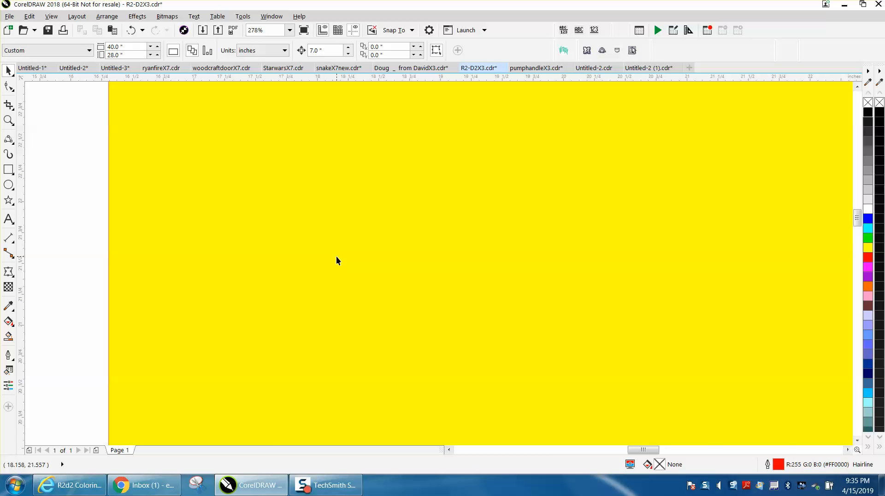
{"action": "scroll", "coordinate": [335, 256], "scroll_direction": "down", "scroll_amount": 3}
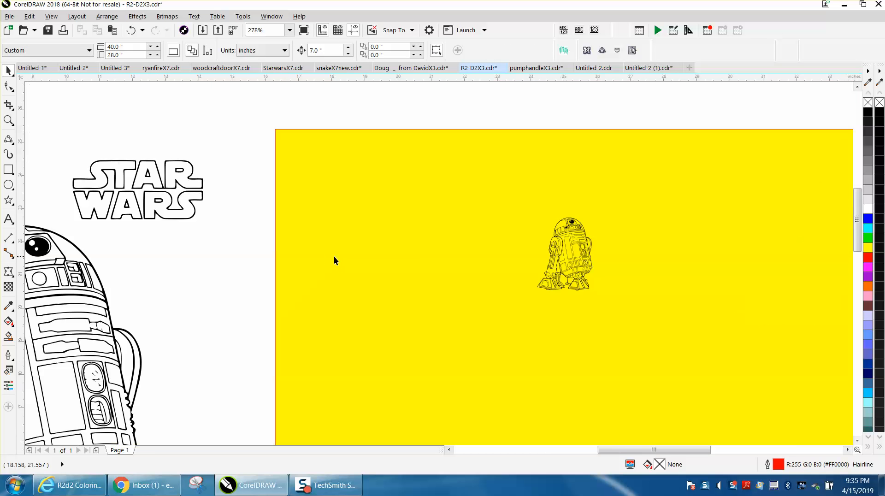
Step: Delete the ragged nodes along the arm's lower edge beside the body panel in the small R2-D2 drawing
{"action": "left_click", "coordinate": [9, 121]}
{"action": "left_click_drag", "start_coordinate": [636, 317], "coordinate": [636, 317]}
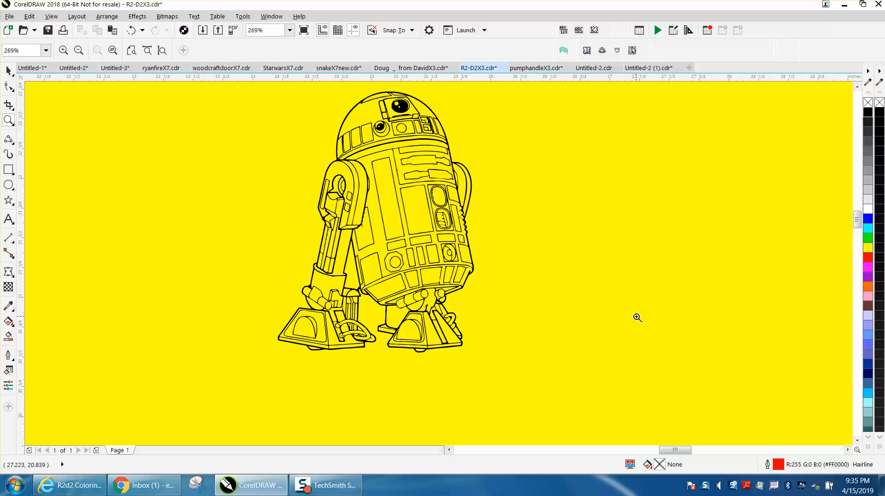
{"action": "left_click_drag", "start_coordinate": [355, 212], "coordinate": [405, 247]}
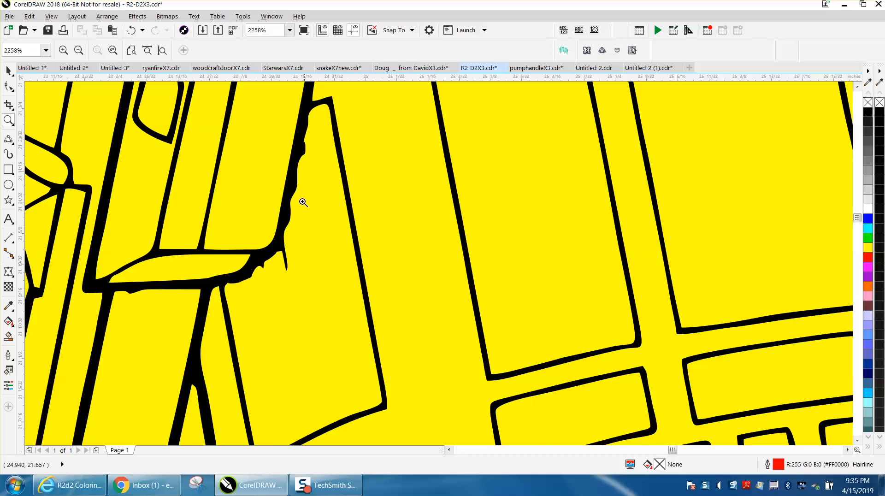
{"action": "scroll", "coordinate": [295, 207], "scroll_direction": "down", "scroll_amount": 2}
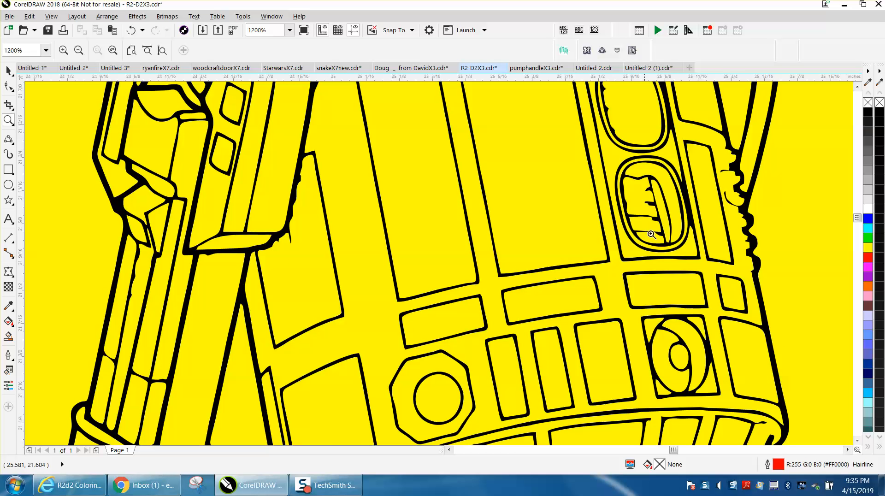
{"action": "scroll", "coordinate": [613, 242], "scroll_direction": "down", "scroll_amount": 1}
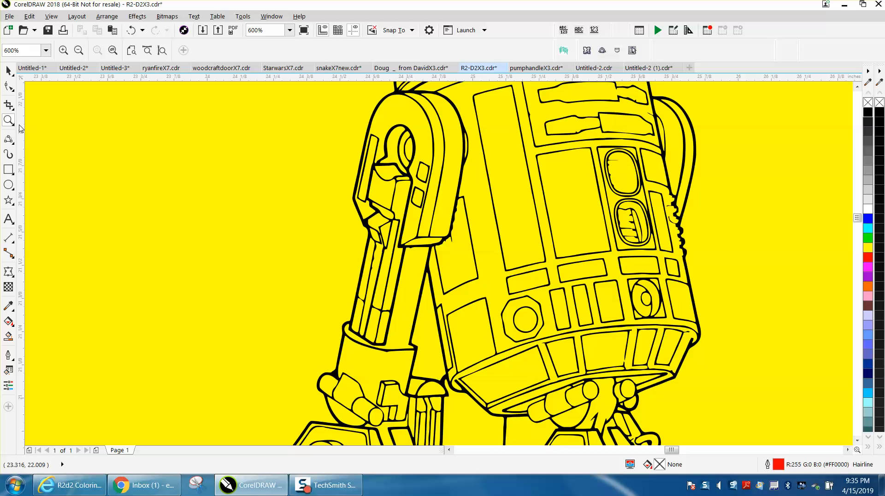
{"action": "left_click_drag", "start_coordinate": [345, 183], "coordinate": [534, 275]}
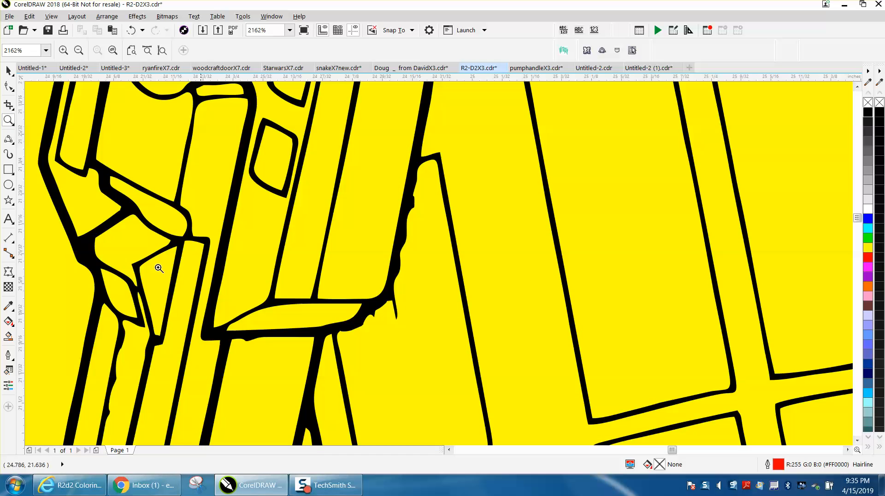
{"action": "left_click", "coordinate": [12, 90]}
{"action": "left_click", "coordinate": [36, 92]}
{"action": "left_click", "coordinate": [401, 238]}
{"action": "left_click_drag", "start_coordinate": [423, 278], "coordinate": [389, 330]}
{"action": "key", "text": "Delete"}
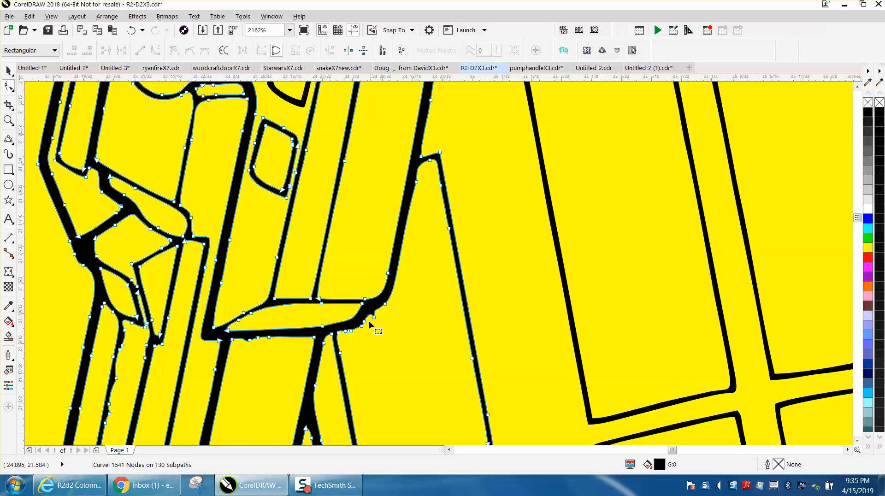
Step: Remove the small bump on the leg strut's line in the large R2-D2 drawing by deleting its nodes
{"action": "scroll", "coordinate": [374, 325], "scroll_direction": "down", "scroll_amount": 3}
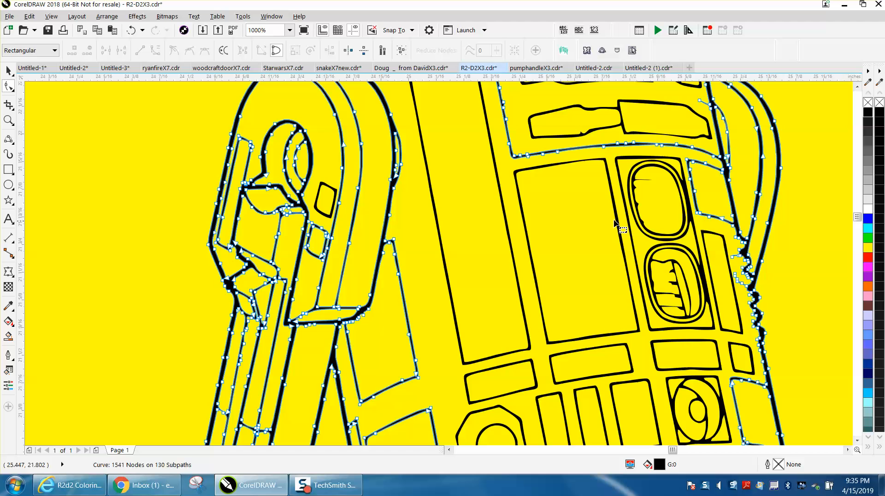
{"action": "scroll", "coordinate": [378, 328], "scroll_direction": "down", "scroll_amount": 6}
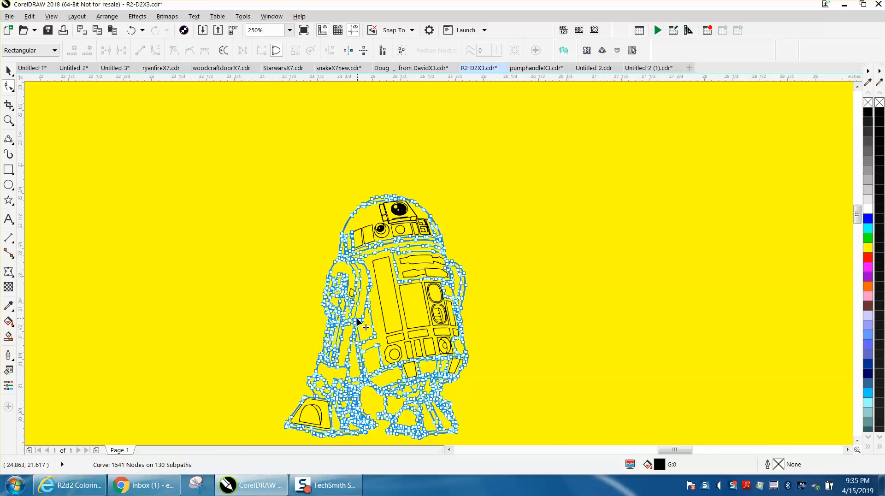
{"action": "scroll", "coordinate": [133, 282], "scroll_direction": "down", "scroll_amount": 2}
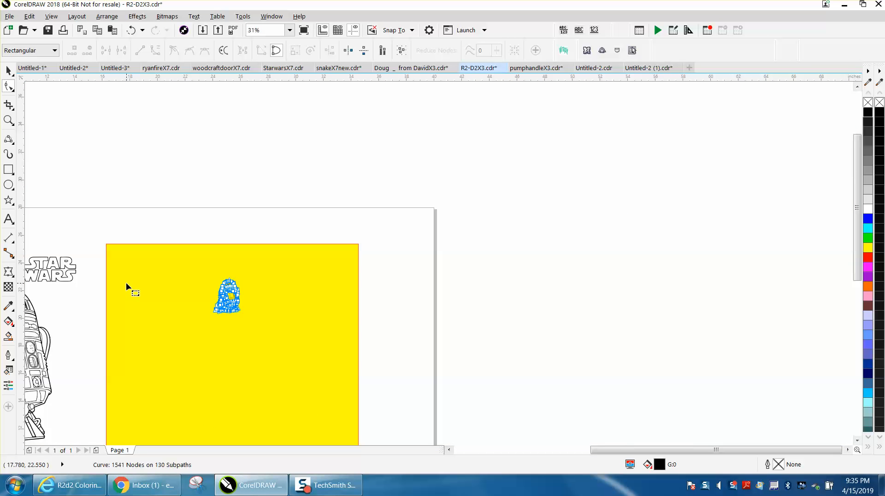
{"action": "left_click", "coordinate": [9, 120]}
{"action": "scroll", "coordinate": [99, 244], "scroll_direction": "down", "scroll_amount": 2}
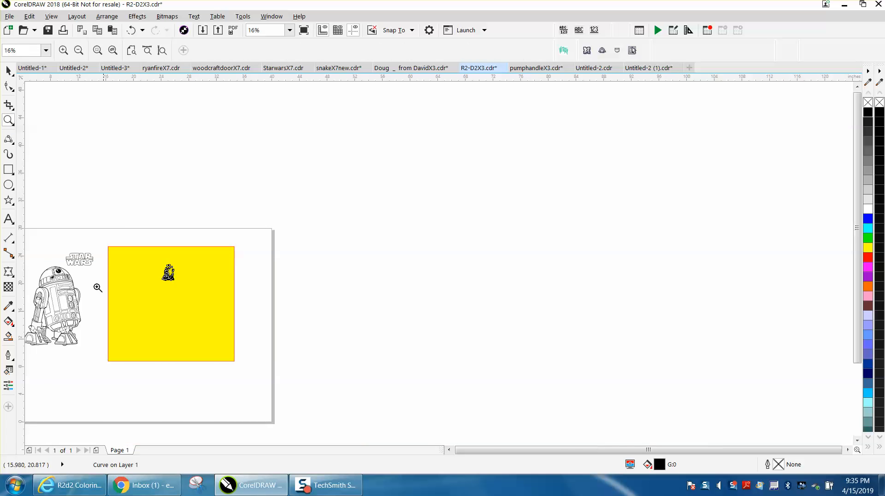
{"action": "left_click_drag", "start_coordinate": [31, 301], "coordinate": [93, 330]}
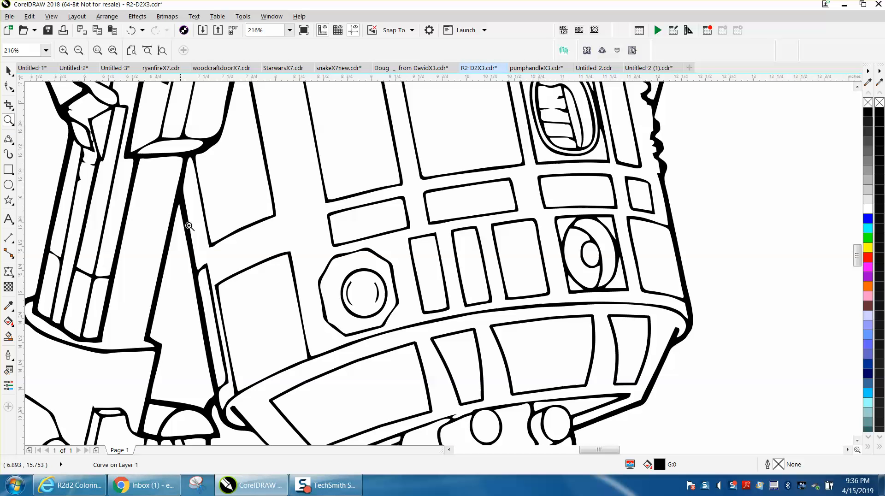
{"action": "scroll", "coordinate": [151, 200], "scroll_direction": "down", "scroll_amount": 2}
{"action": "left_click_drag", "start_coordinate": [126, 180], "coordinate": [188, 212]}
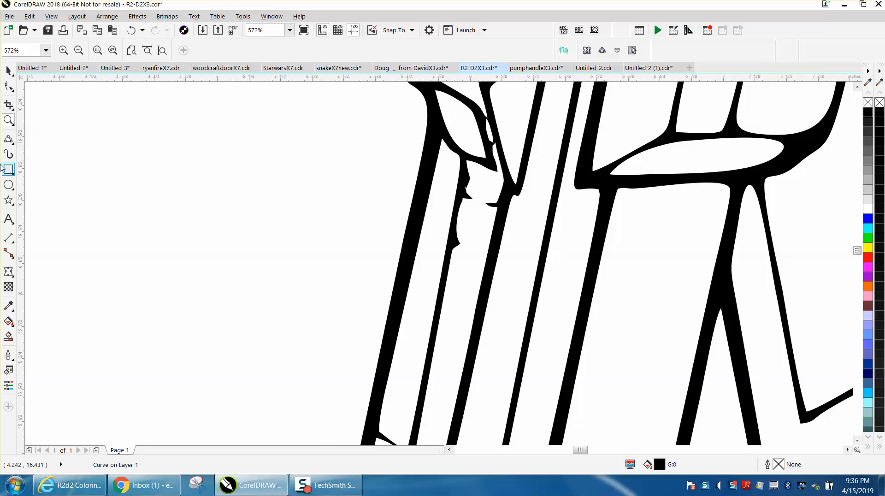
{"action": "left_click", "coordinate": [8, 86]}
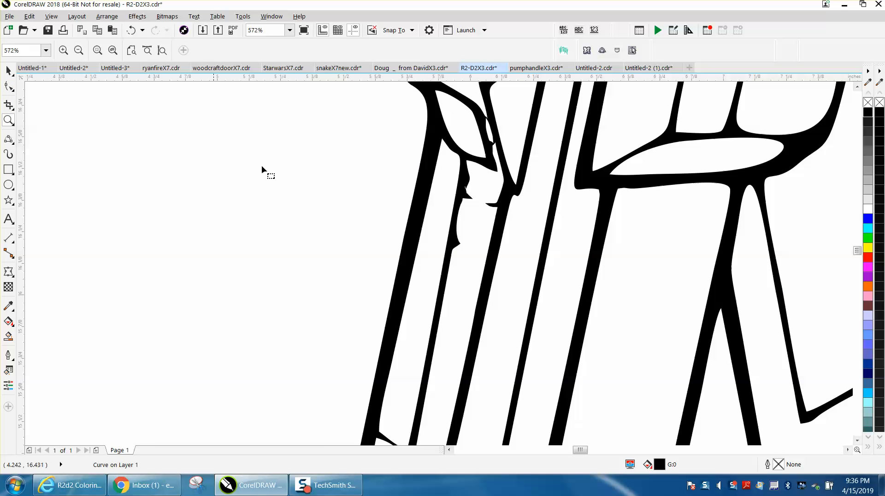
{"action": "left_click", "coordinate": [457, 239]}
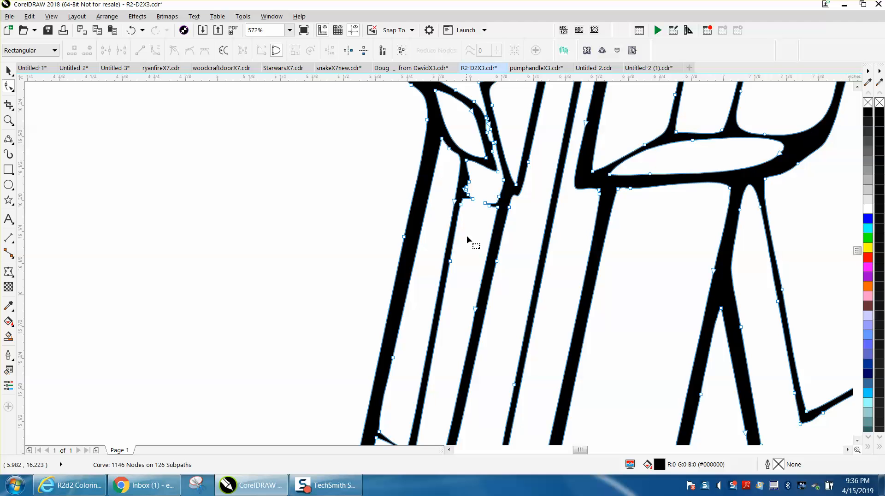
Step: Delete the remaining ragged nodes between the leg struts just below the large drawing's arm joint
{"action": "left_click_drag", "start_coordinate": [478, 189], "coordinate": [493, 211]}
{"action": "key", "text": "Delete"}
{"action": "key", "text": "Delete"}
{"action": "key", "text": "Delete"}
{"action": "key", "text": "Delete"}
{"action": "double_click", "coordinate": [498, 209]}
{"action": "double_click", "coordinate": [499, 198]}
Step: Draw a narrow upright rectangle about 0.09 by 1.17 inches in the blank area between R2-D2 and the yellow rectangle
{"action": "scroll", "coordinate": [359, 255], "scroll_direction": "down", "scroll_amount": 7}
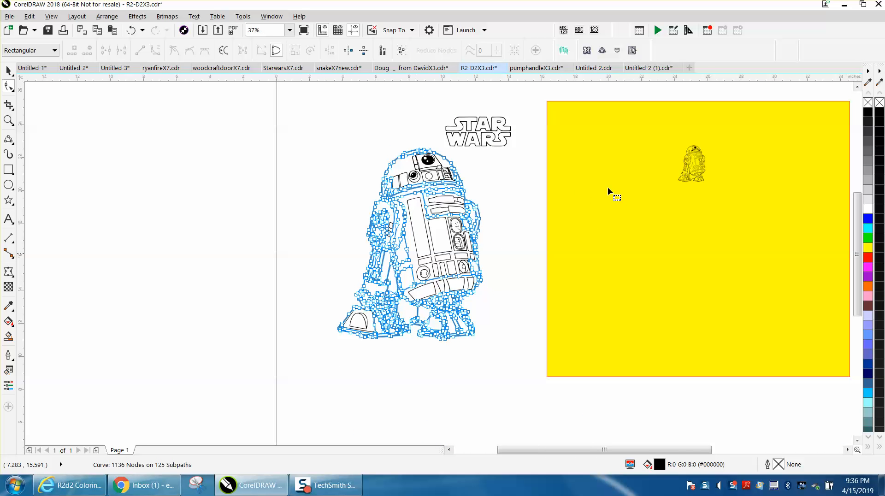
{"action": "left_click", "coordinate": [8, 122]}
{"action": "left_click_drag", "start_coordinate": [382, 236], "coordinate": [466, 289]}
{"action": "scroll", "coordinate": [212, 271], "scroll_direction": "down", "scroll_amount": 1}
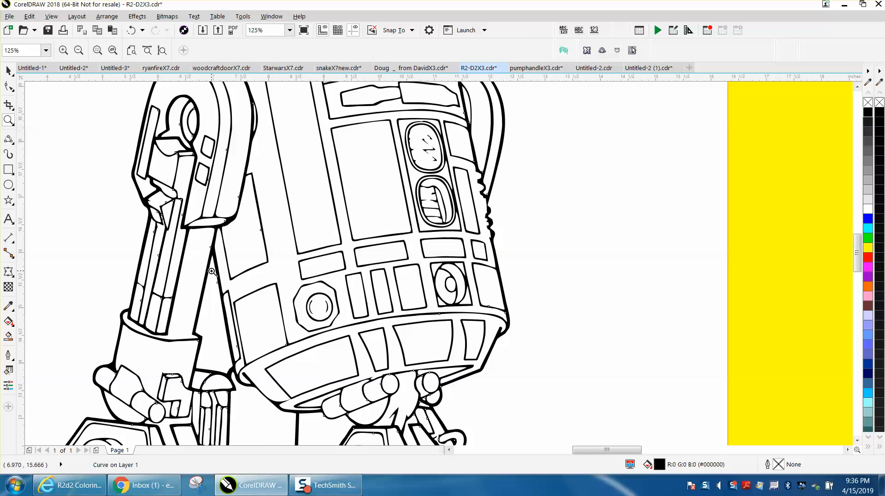
{"action": "left_click", "coordinate": [8, 169]}
{"action": "left_click_drag", "start_coordinate": [614, 158], "coordinate": [617, 224]}
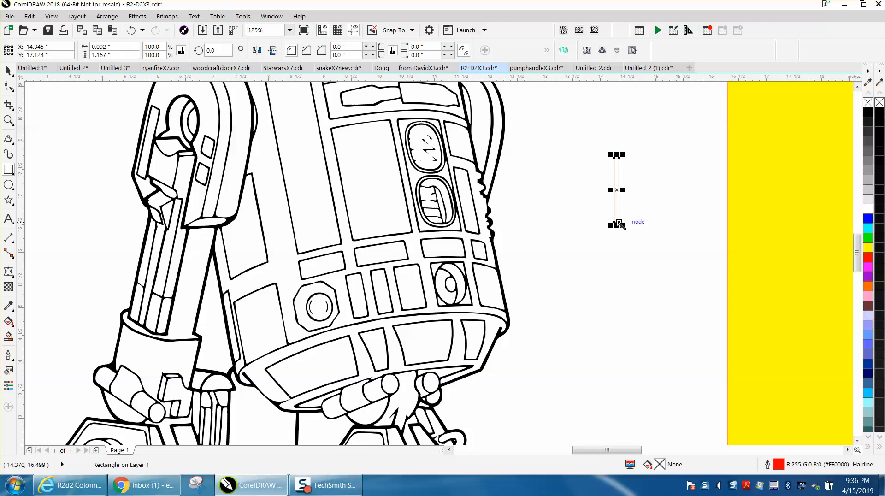
Step: Set the narrow rectangle's outline color to Black from the RGB palette
{"action": "double_click", "coordinate": [779, 463]}
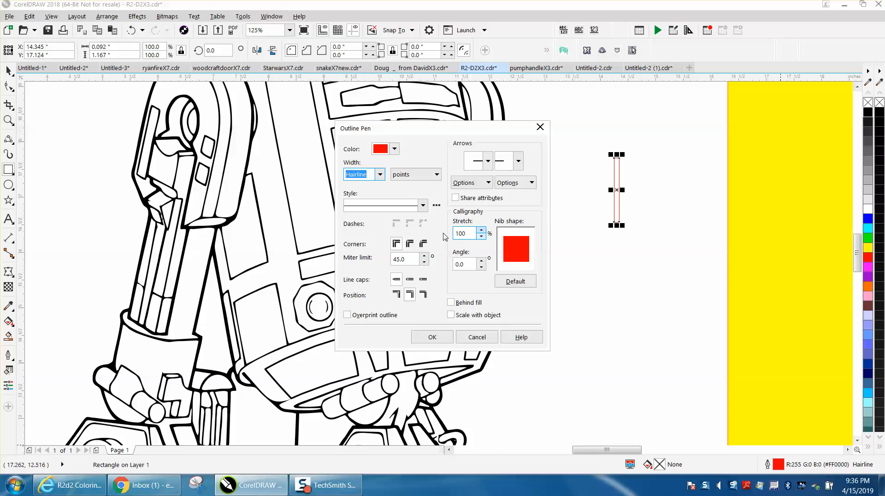
{"action": "left_click", "coordinate": [395, 149]}
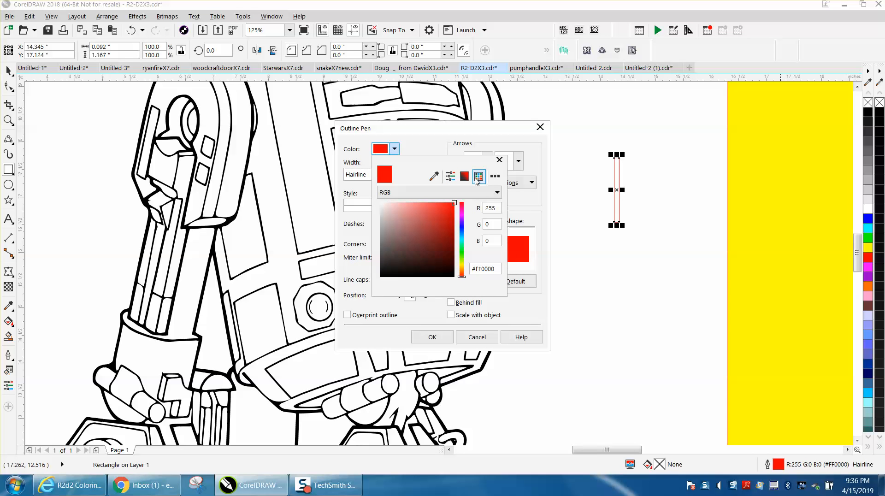
{"action": "left_click", "coordinate": [478, 176]}
{"action": "left_click", "coordinate": [472, 206]}
{"action": "left_click", "coordinate": [472, 206]}
{"action": "left_click", "coordinate": [472, 206]}
{"action": "left_click", "coordinate": [444, 208]}
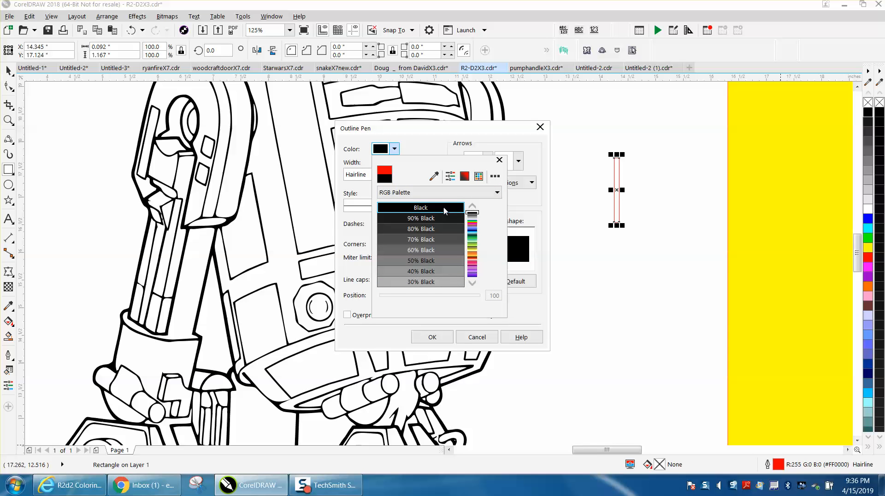
{"action": "left_click", "coordinate": [432, 337]}
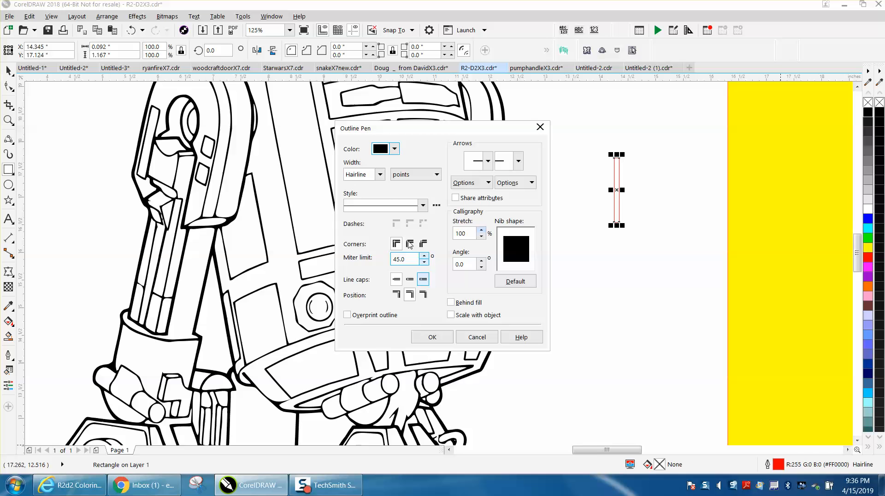
Step: Set the rectangle's outline width to 0.5 pt and make the outline scale with the object
{"action": "left_click", "coordinate": [379, 175]}
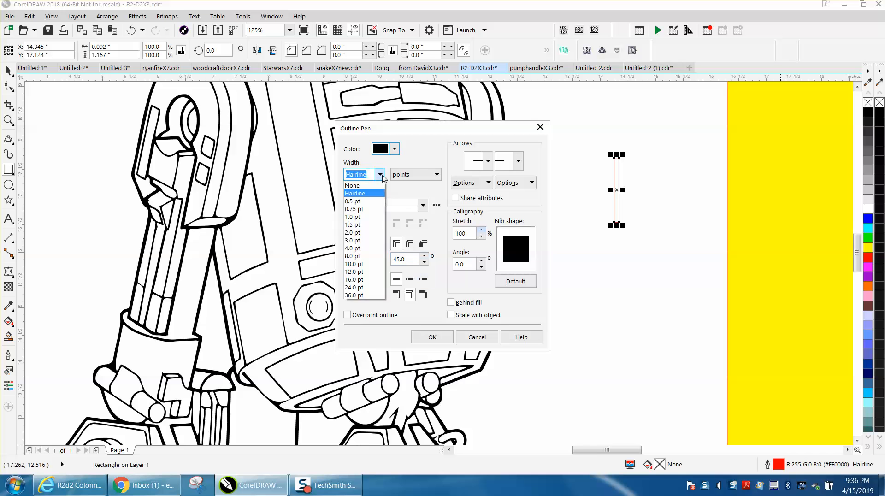
{"action": "left_click", "coordinate": [363, 201]}
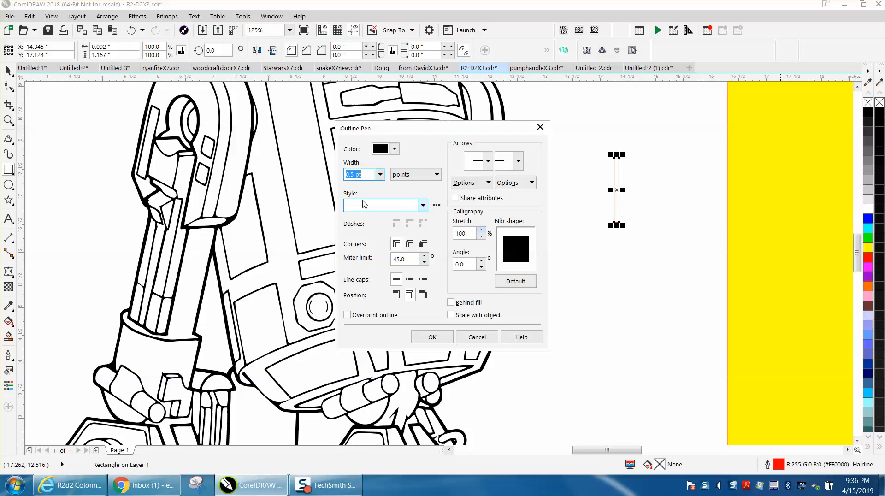
{"action": "left_click", "coordinate": [450, 315]}
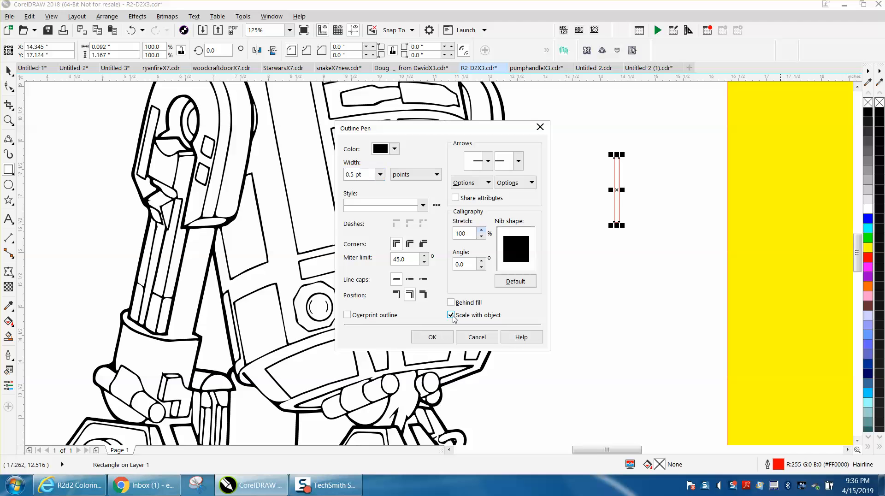
{"action": "left_click", "coordinate": [432, 337]}
Step: Move the narrow rectangle onto R2-D2's body panel beside the arm and keep it selected for a closer fit
{"action": "left_click_drag", "start_coordinate": [617, 190], "coordinate": [249, 210]}
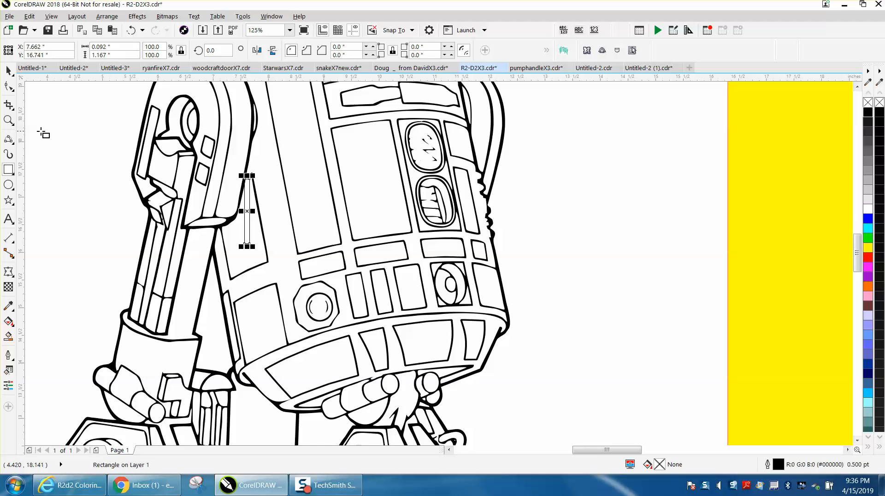
{"action": "left_click", "coordinate": [9, 120]}
{"action": "left_click", "coordinate": [404, 313]}
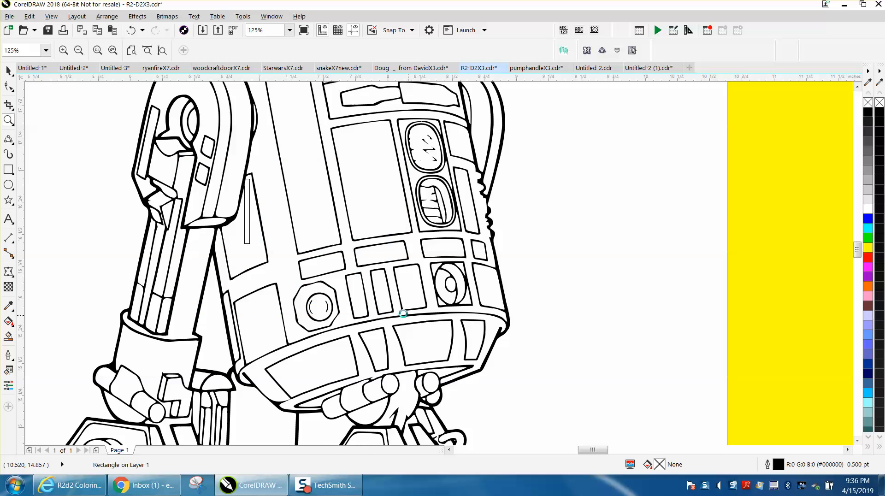
{"action": "left_click", "coordinate": [8, 86]}
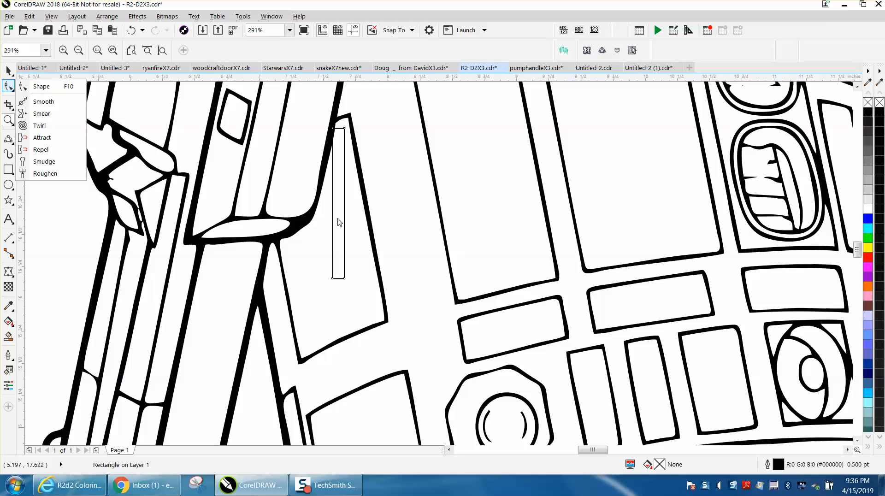
{"action": "left_click", "coordinate": [8, 70]}
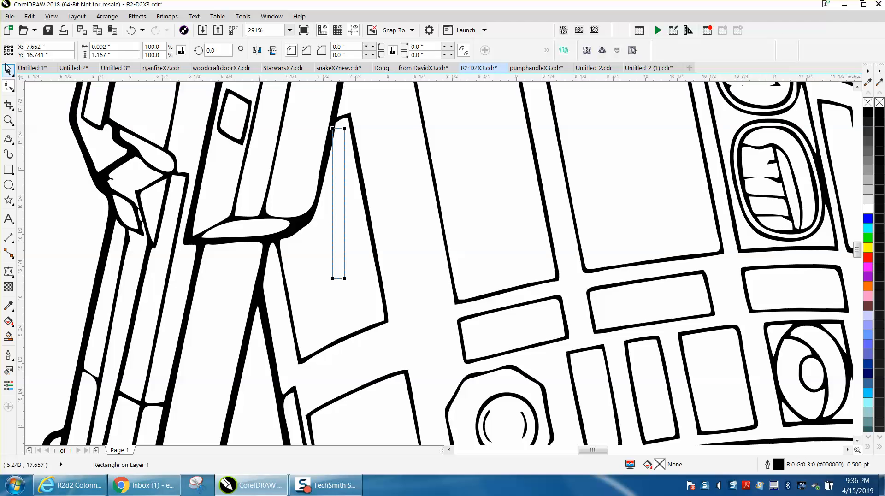
Step: Rotate the narrow rectangle to about 8.3 degrees and stretch it down to the panel's lower edge, about 1.64 inches tall
{"action": "left_click", "coordinate": [343, 188]}
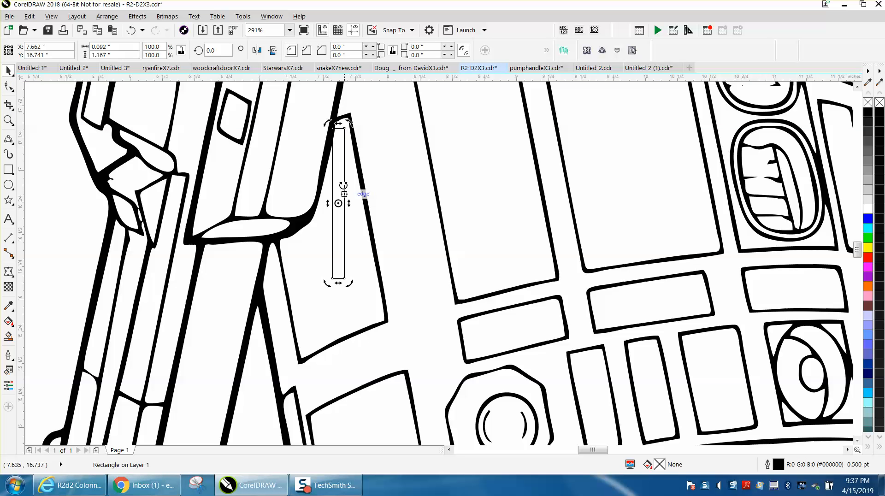
{"action": "left_click_drag", "start_coordinate": [349, 123], "coordinate": [337, 118]}
{"action": "left_click", "coordinate": [402, 249]}
{"action": "left_click", "coordinate": [351, 280]}
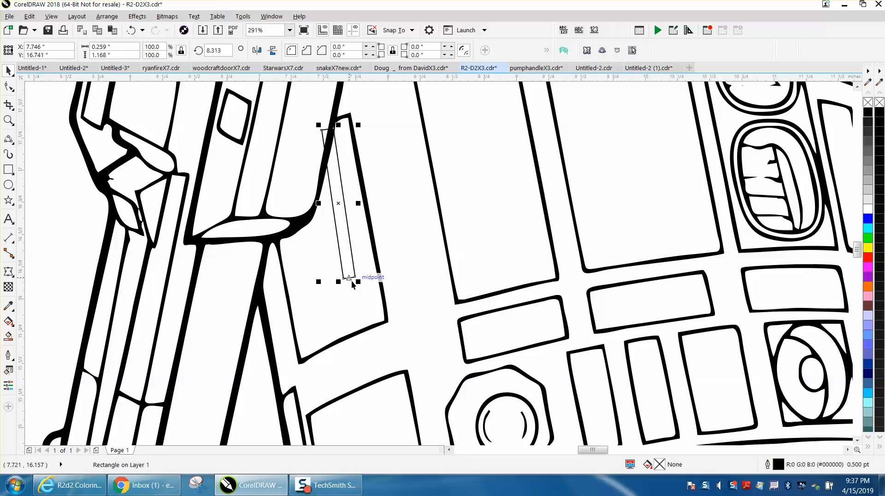
{"action": "left_click_drag", "start_coordinate": [339, 281], "coordinate": [364, 343]}
Step: Tilt the narrow rectangle further to about 13.5 degrees and move it inside the slanted panel beside the arm
{"action": "left_click", "coordinate": [336, 276]}
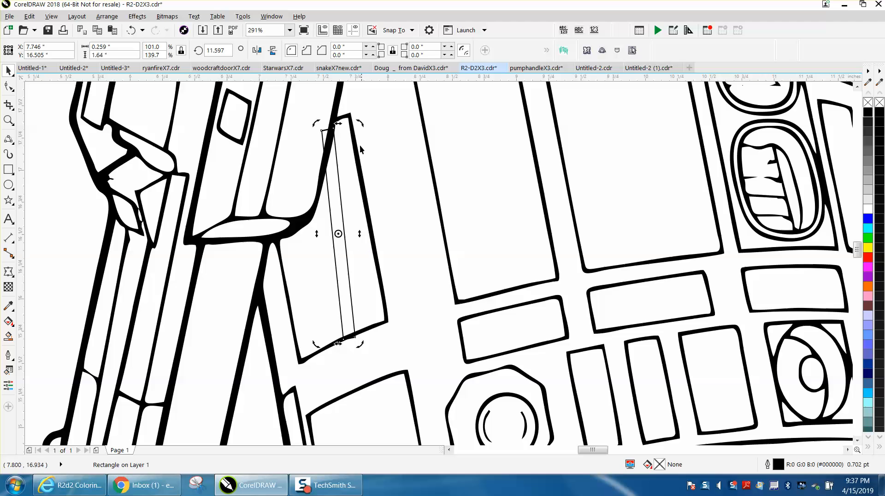
{"action": "left_click_drag", "start_coordinate": [360, 125], "coordinate": [364, 123]}
{"action": "left_click", "coordinate": [382, 157]}
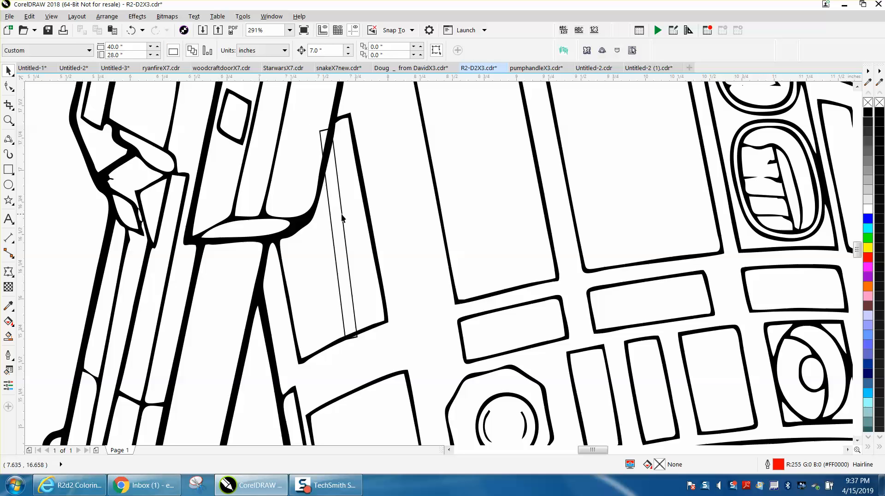
{"action": "left_click_drag", "start_coordinate": [341, 213], "coordinate": [354, 207]}
{"action": "left_click", "coordinate": [353, 206]}
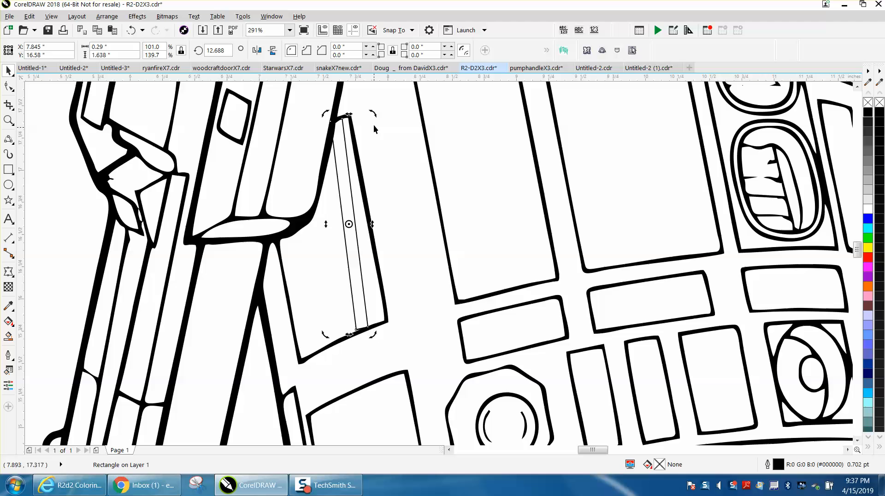
{"action": "left_click_drag", "start_coordinate": [371, 113], "coordinate": [373, 113]}
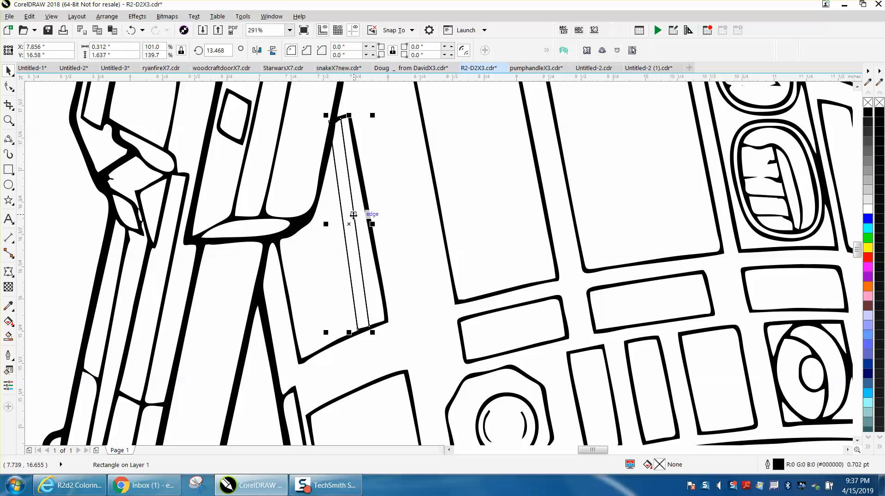
Step: Try to fill the panel with three repeated copies of the tilted rectangle, and undo the copies
{"action": "left_click_drag", "start_coordinate": [353, 220], "coordinate": [330, 244]}
{"action": "key", "text": "ctrl+r"}
{"action": "key", "text": "ctrl+r"}
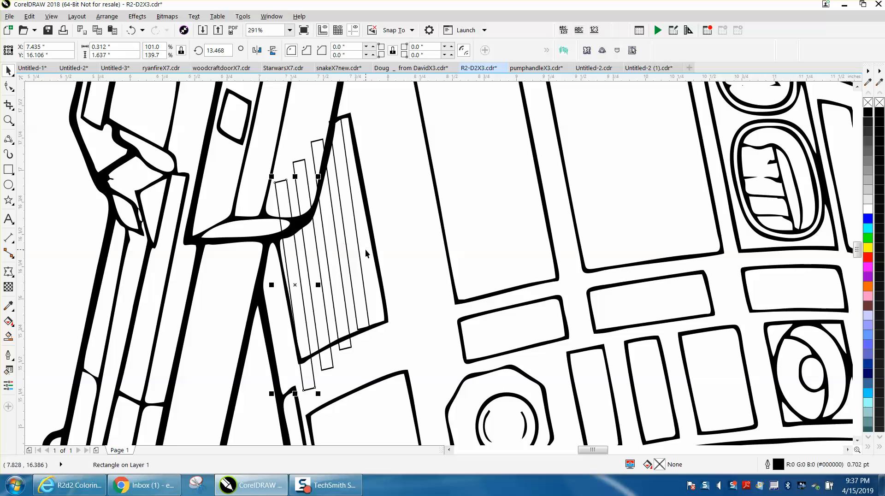
{"action": "left_click", "coordinate": [361, 267]}
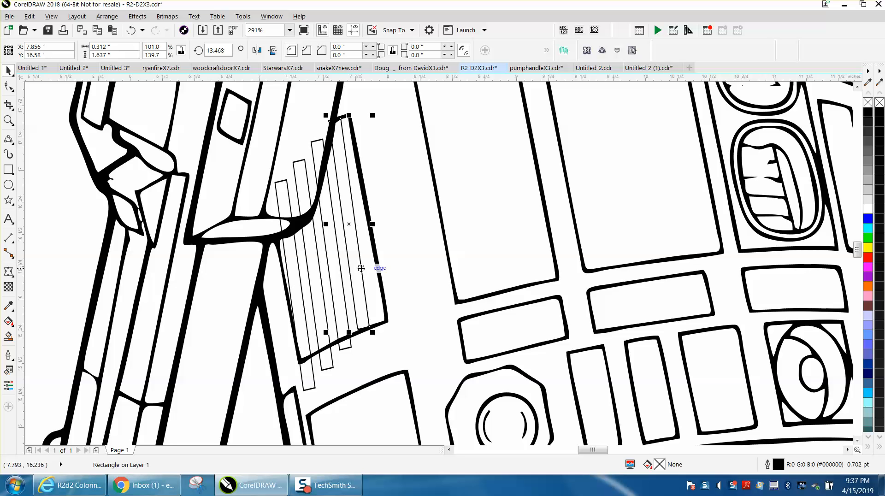
{"action": "left_click", "coordinate": [299, 282]}
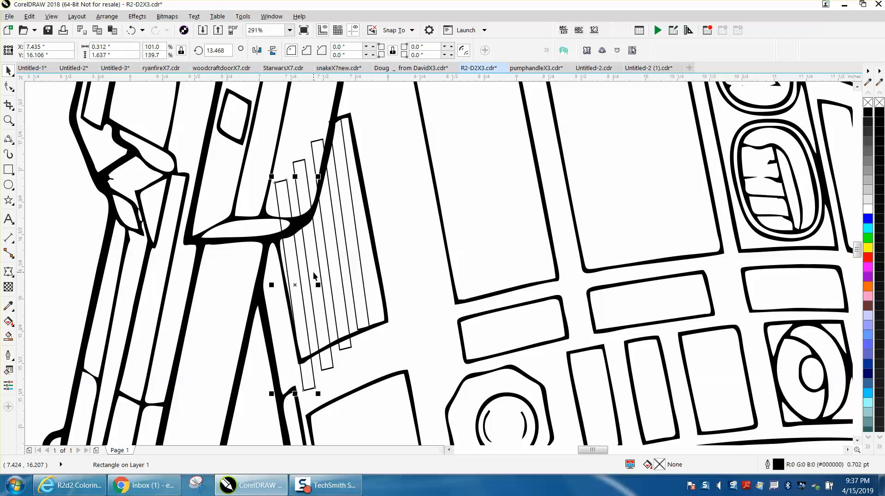
{"action": "left_click", "coordinate": [131, 32]}
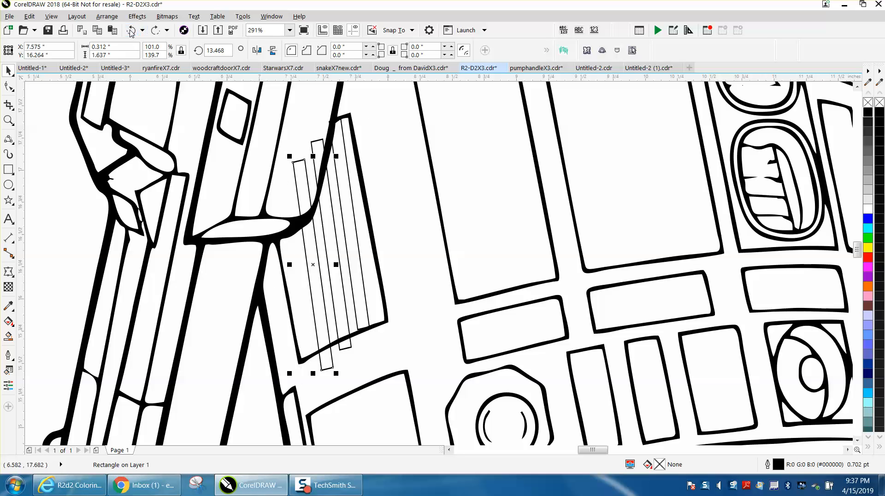
{"action": "left_click", "coordinate": [132, 31]}
{"action": "left_click", "coordinate": [131, 31]}
{"action": "left_click", "coordinate": [354, 215]}
{"action": "left_click_drag", "start_coordinate": [373, 337], "coordinate": [386, 331]}
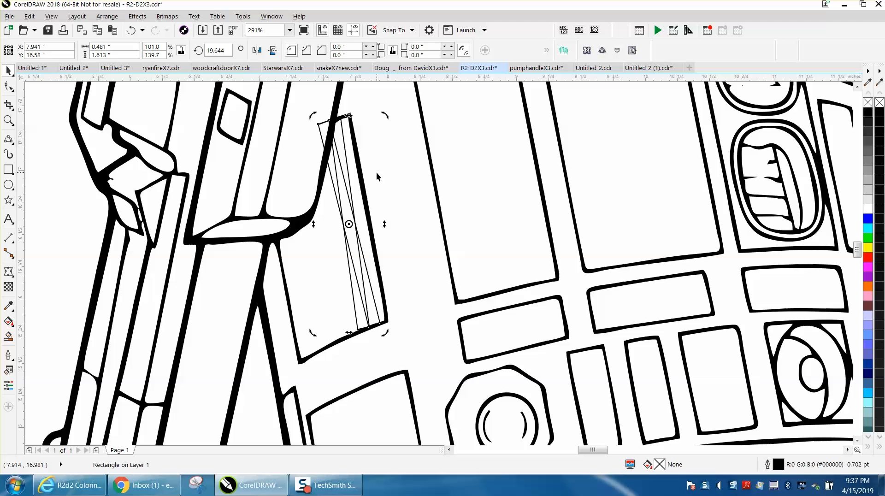
{"action": "key", "text": "Delete"}
Step: Rotate the narrow rectangle to about 17.5 degrees to follow the slope of the panel's sides
{"action": "left_click", "coordinate": [358, 211]}
{"action": "left_click", "coordinate": [353, 215]}
{"action": "left_click_drag", "start_coordinate": [376, 333], "coordinate": [387, 333]}
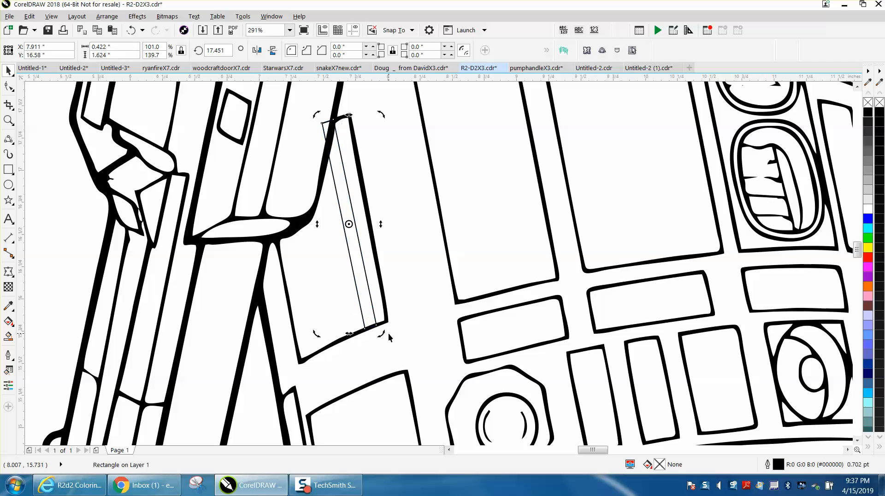
{"action": "left_click", "coordinate": [411, 270]}
Step: Duplicate the tilted rectangle toward the arm and repeat the duplication twice more at the same spacing
{"action": "left_click", "coordinate": [356, 242]}
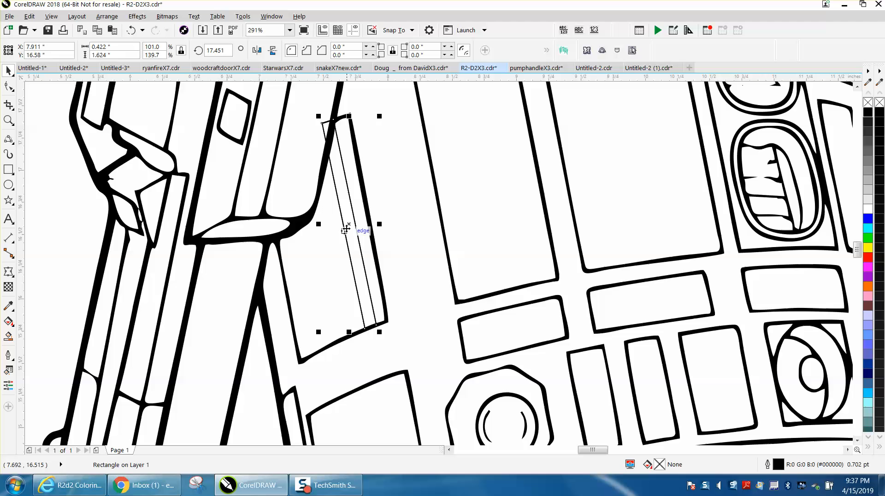
{"action": "left_click_drag", "start_coordinate": [347, 225], "coordinate": [334, 236]}
{"action": "key", "text": "ctrl+r"}
{"action": "key", "text": "ctrl+r"}
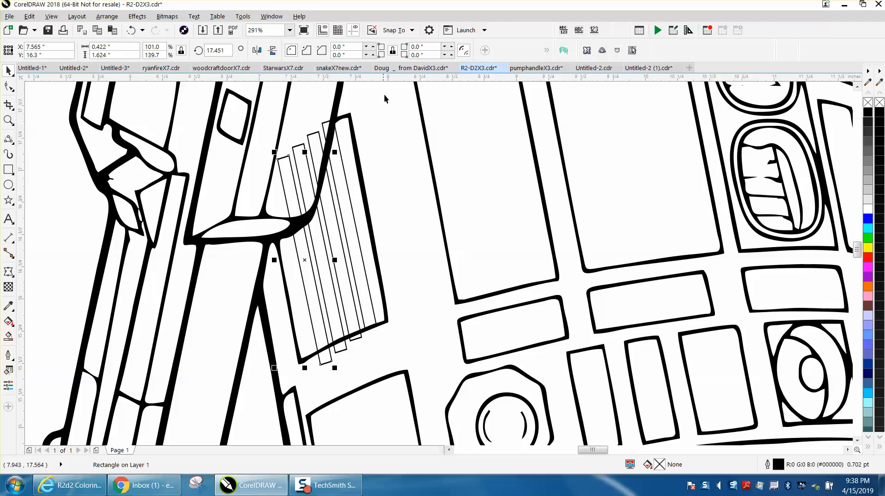
{"action": "left_click_drag", "start_coordinate": [395, 92], "coordinate": [261, 373]}
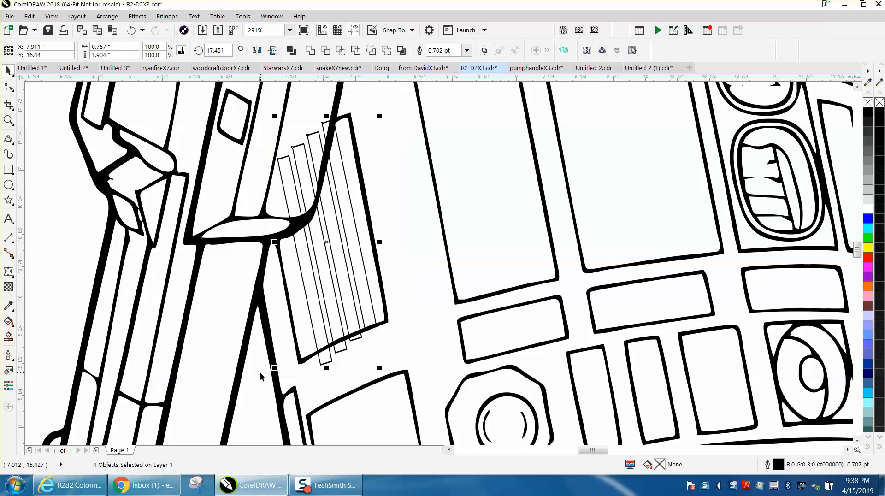
{"action": "left_click", "coordinate": [137, 17]}
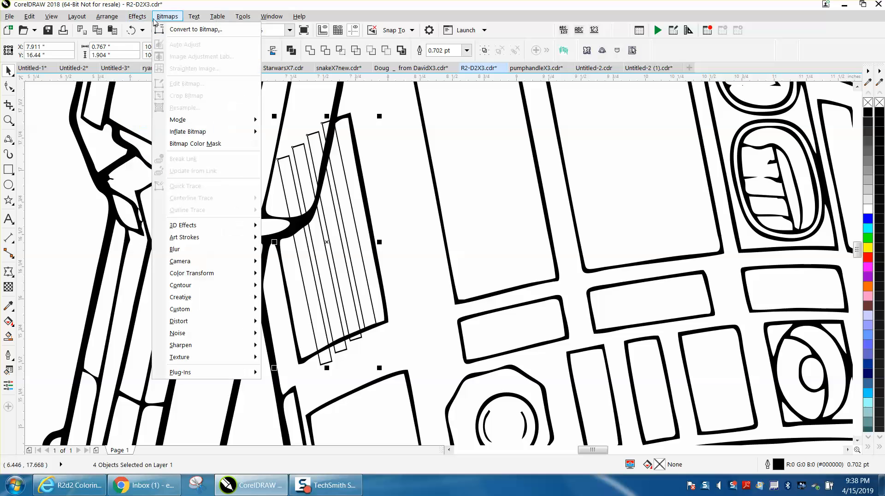
{"action": "mouse_move", "coordinate": [119, 19]}
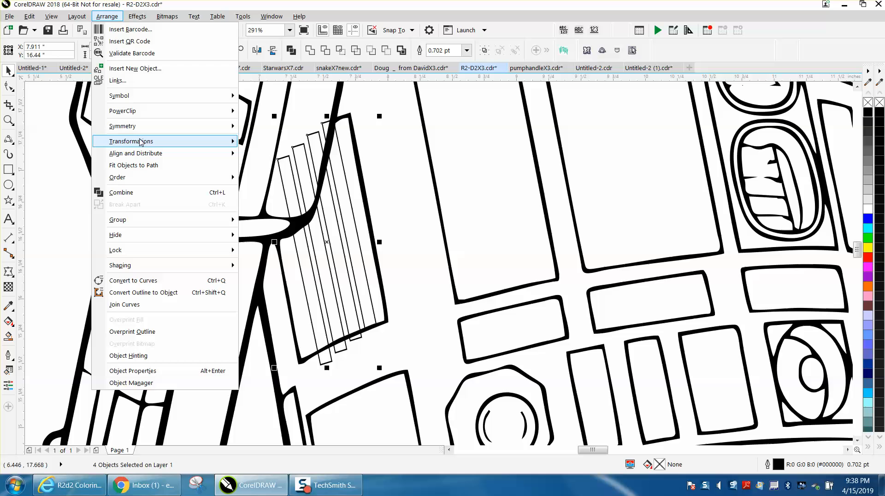
{"action": "mouse_move", "coordinate": [138, 155]}
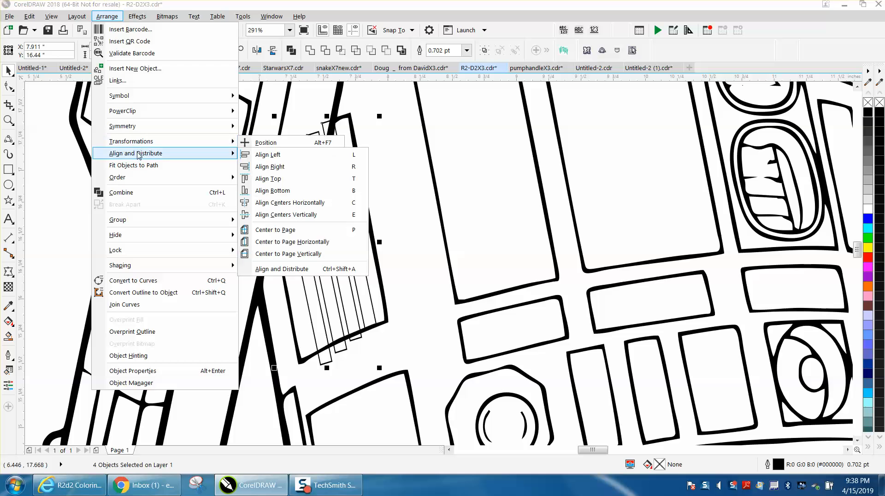
{"action": "left_click", "coordinate": [279, 269]}
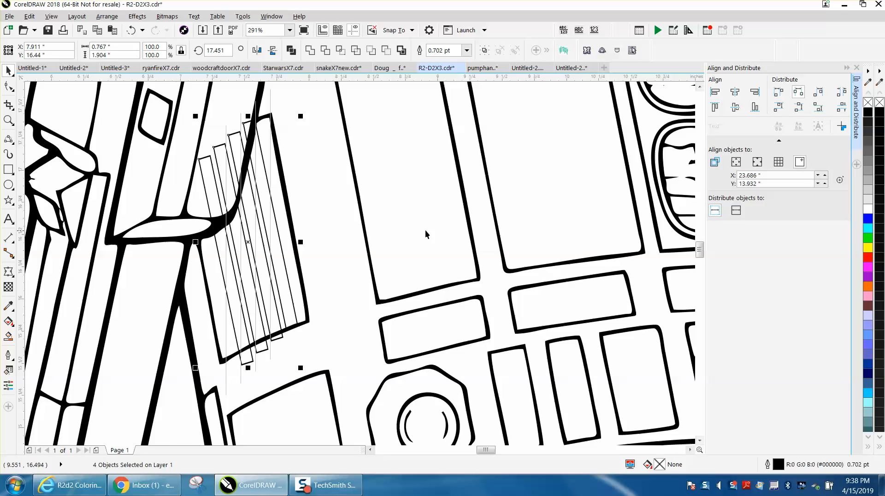
{"action": "left_click", "coordinate": [343, 208]}
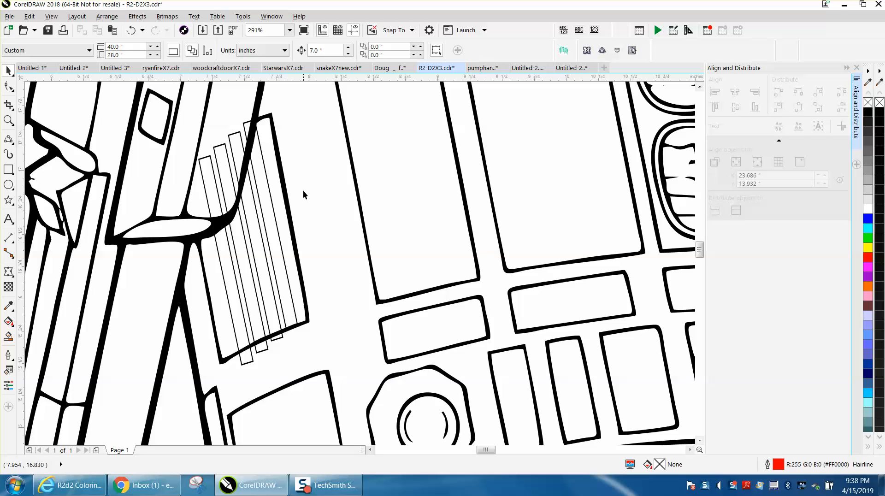
{"action": "left_click", "coordinate": [856, 68]}
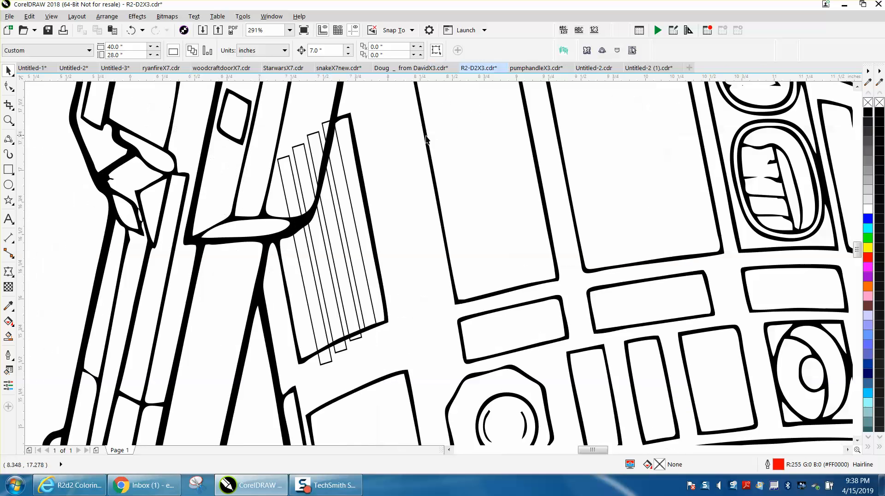
Step: Shift the tilted rectangles individually by hand to even out the gaps across the panel
{"action": "left_click", "coordinate": [356, 211]}
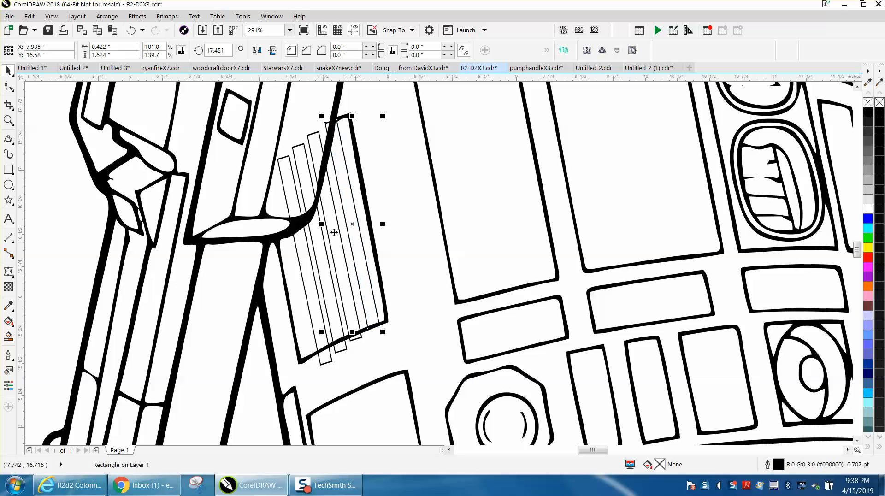
{"action": "left_click_drag", "start_coordinate": [299, 258], "coordinate": [329, 252]}
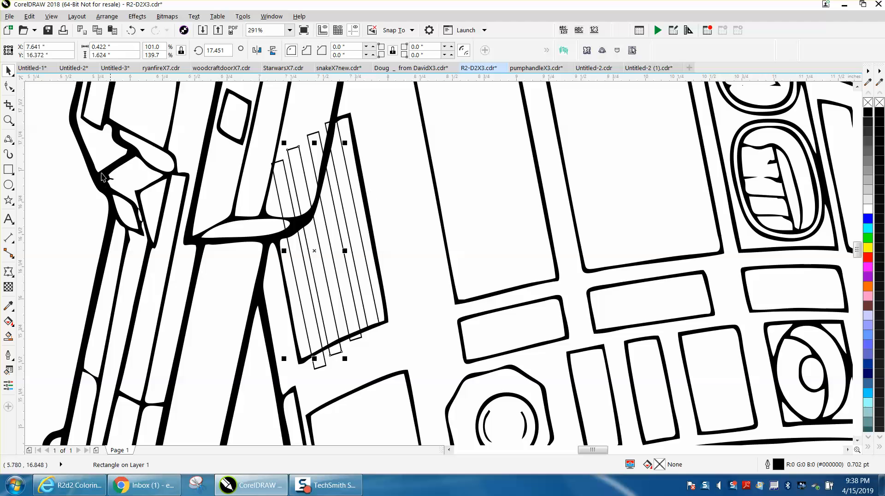
{"action": "key", "text": "Escape"}
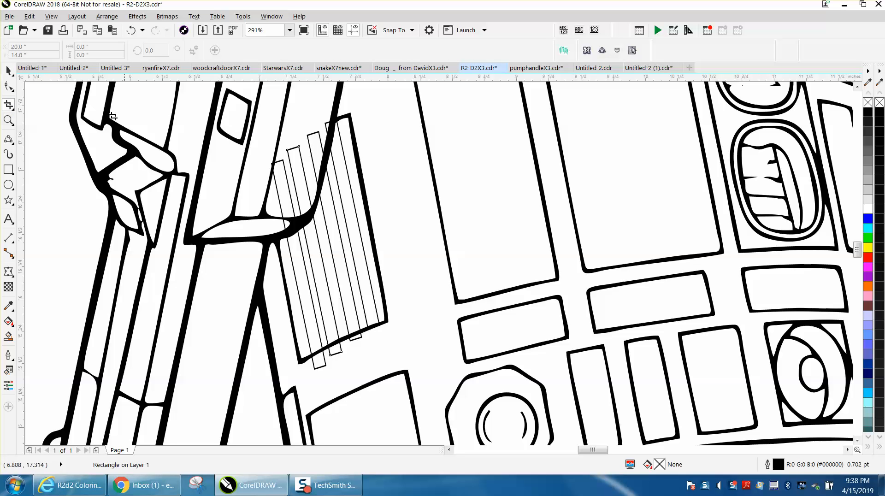
Step: Trim the rectangles' upper ends that overlap the arm with Virtual Segment Delete, undoing the accidental removal of an arm line
{"action": "left_click", "coordinate": [12, 108]}
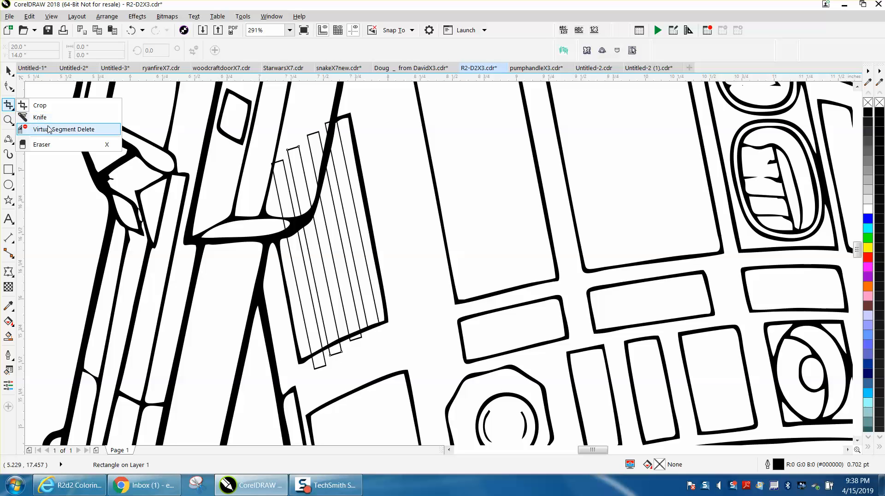
{"action": "left_click", "coordinate": [38, 144]}
{"action": "left_click", "coordinate": [309, 140]}
{"action": "left_click_drag", "start_coordinate": [305, 141], "coordinate": [277, 188]}
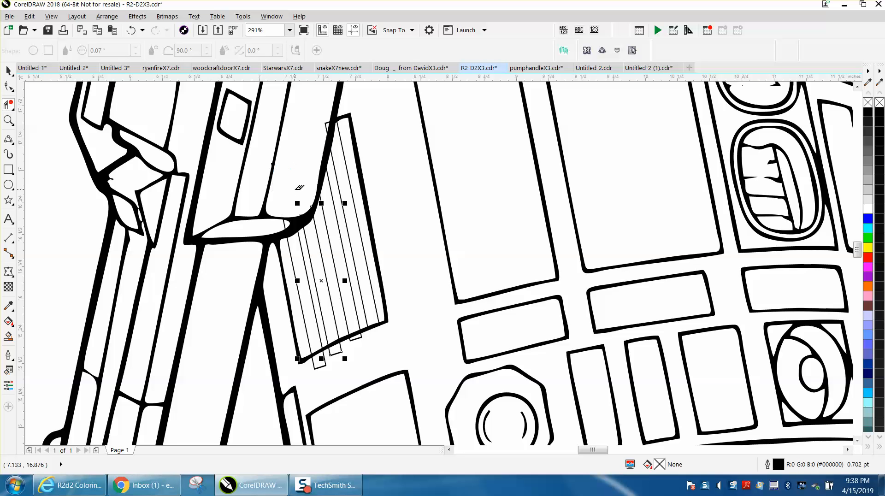
{"action": "left_click", "coordinate": [273, 159]}
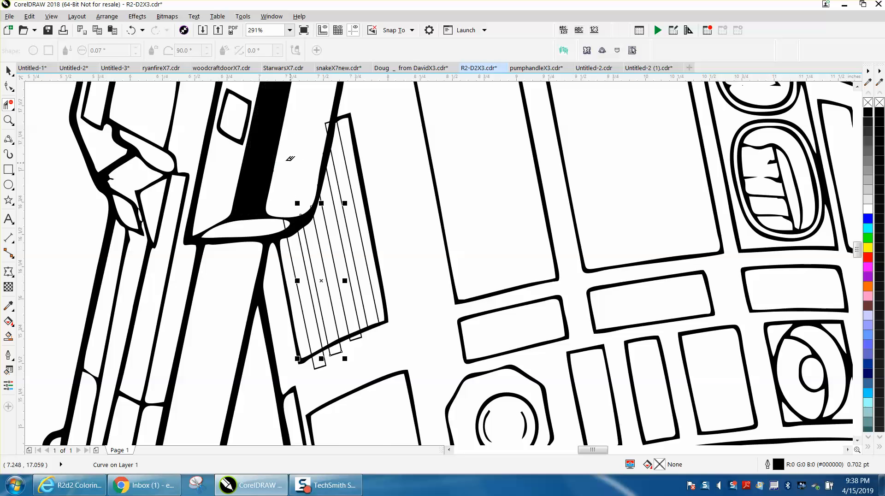
{"action": "left_click", "coordinate": [132, 31]}
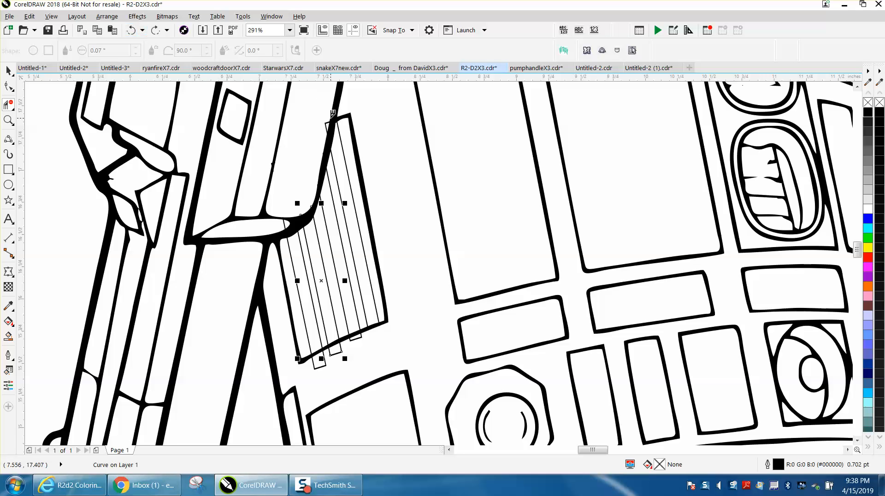
Step: Remove the remaining rectangle ends that project past the panel's lower edge with Virtual Segment Delete
{"action": "left_click", "coordinate": [354, 336]}
{"action": "left_click", "coordinate": [340, 349]}
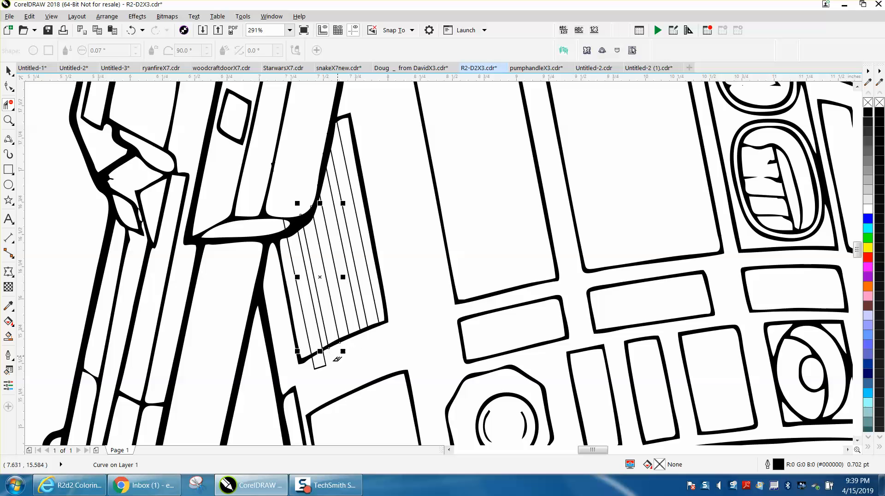
{"action": "left_click", "coordinate": [316, 363]}
Step: Break the selected trimmed rectangle curve apart and deselect it
{"action": "left_click", "coordinate": [8, 70]}
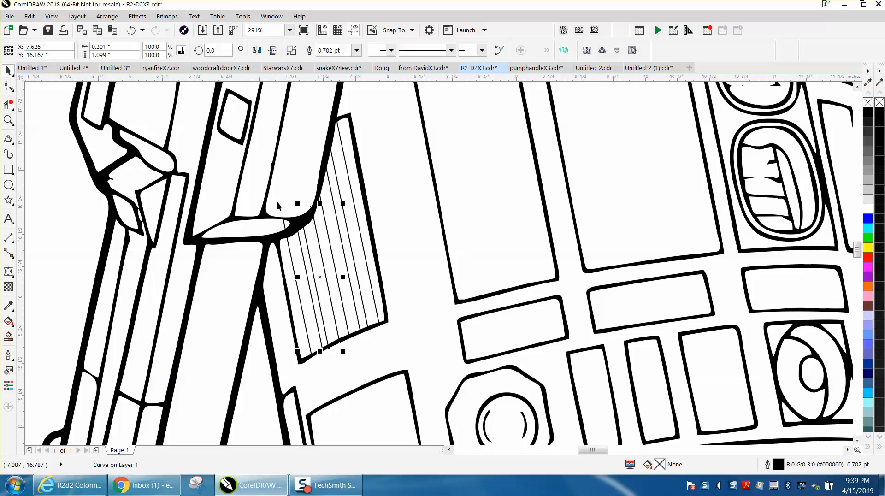
{"action": "left_click", "coordinate": [107, 16]}
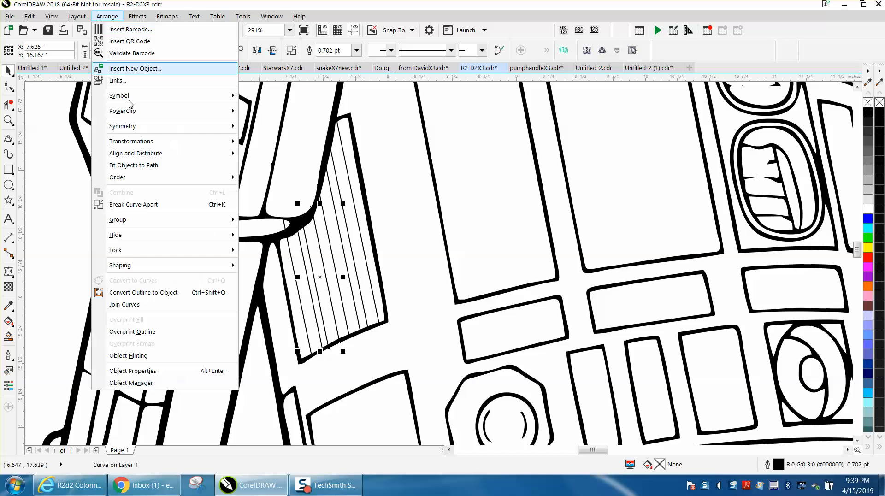
{"action": "left_click", "coordinate": [133, 204]}
{"action": "left_click", "coordinate": [256, 175]}
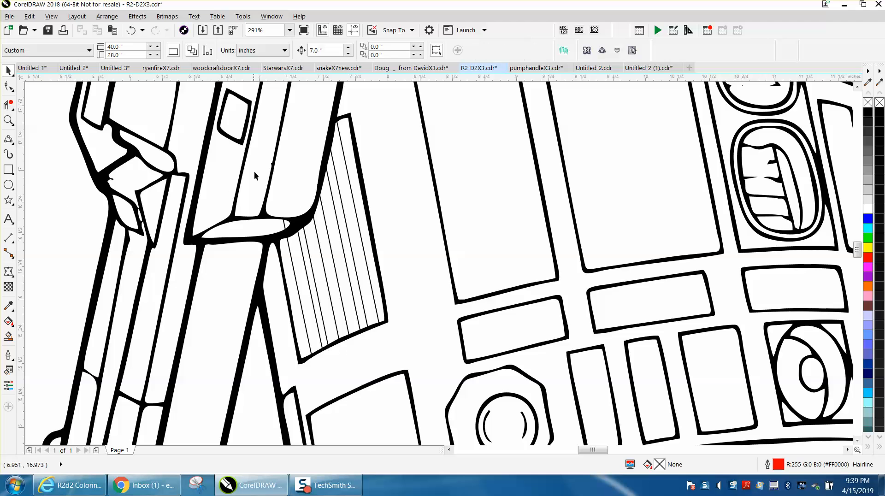
Step: Try to delete the stray fragment left on the arm, and undo the deletion
{"action": "left_click", "coordinate": [273, 167]}
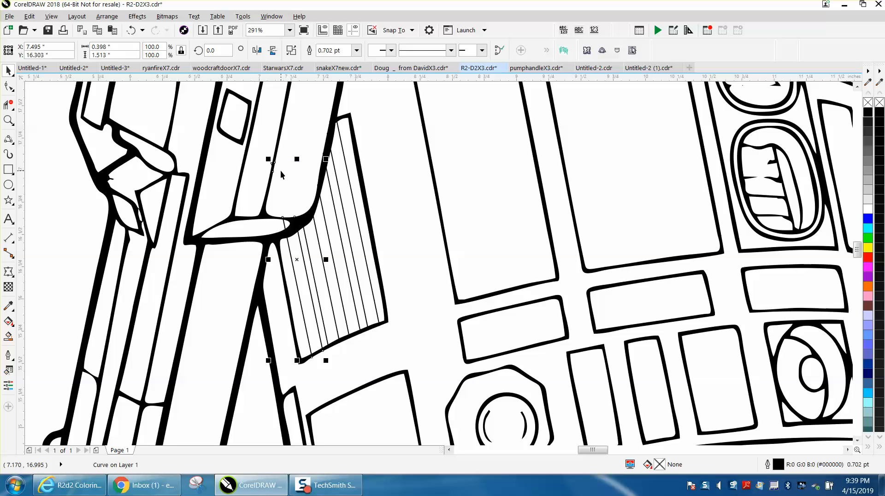
{"action": "key", "text": "Delete"}
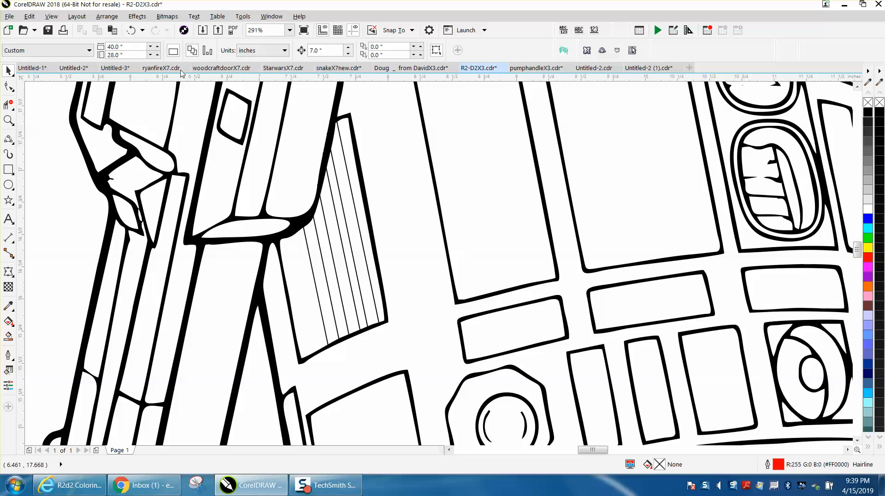
{"action": "left_click", "coordinate": [132, 31]}
Step: Try to remove the stray fragment on the arm with Virtual Segment Delete, undo the removal and deselect the curve
{"action": "left_click", "coordinate": [8, 103]}
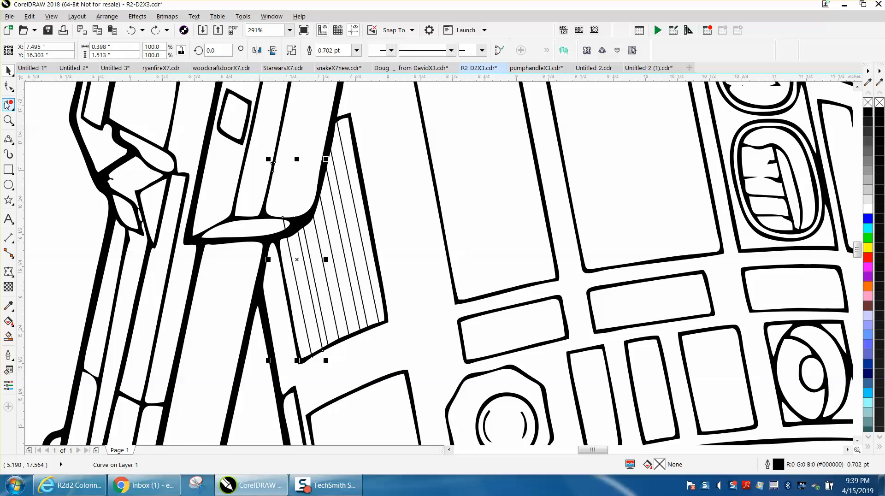
{"action": "left_click", "coordinate": [272, 163]}
{"action": "left_click", "coordinate": [131, 31]}
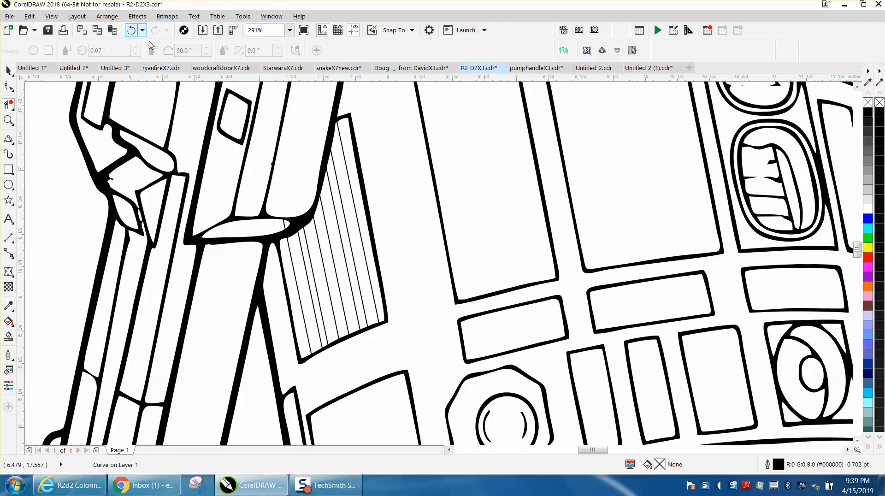
{"action": "left_click", "coordinate": [8, 70]}
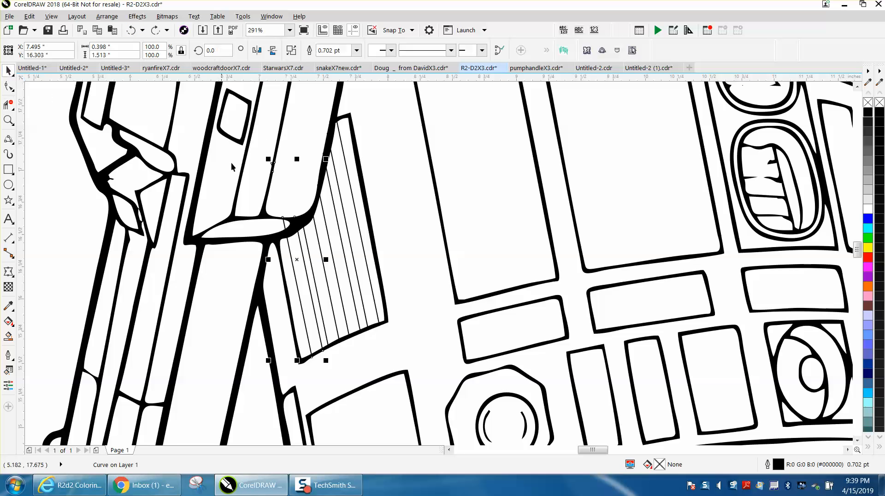
{"action": "left_click", "coordinate": [378, 186]}
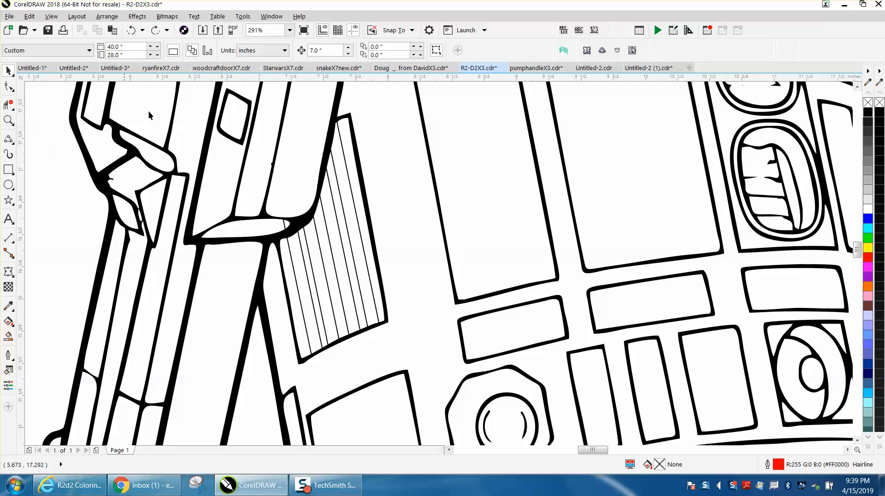
Step: Set the nudge distance to 0.2 inches and shift the curve containing the stray fragment right by that amount, clear of the arm line
{"action": "left_click_drag", "start_coordinate": [328, 51], "coordinate": [284, 52]}
{"action": "type", "text": ".2"}
{"action": "left_click", "coordinate": [303, 254]}
{"action": "key", "text": "Right"}
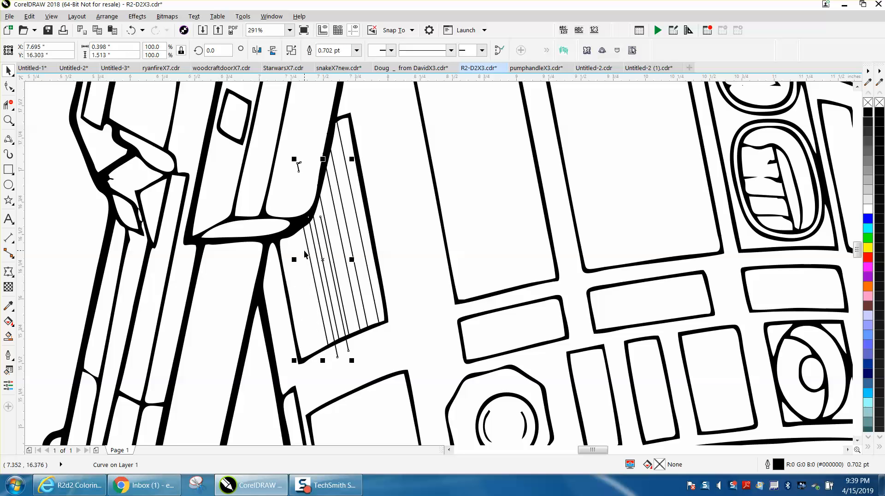
Step: Delete the stray fragment with Virtual Segment Delete, nudge the curve back left 0.2 inches and trim its upper ends at the arm
{"action": "left_click", "coordinate": [11, 105]}
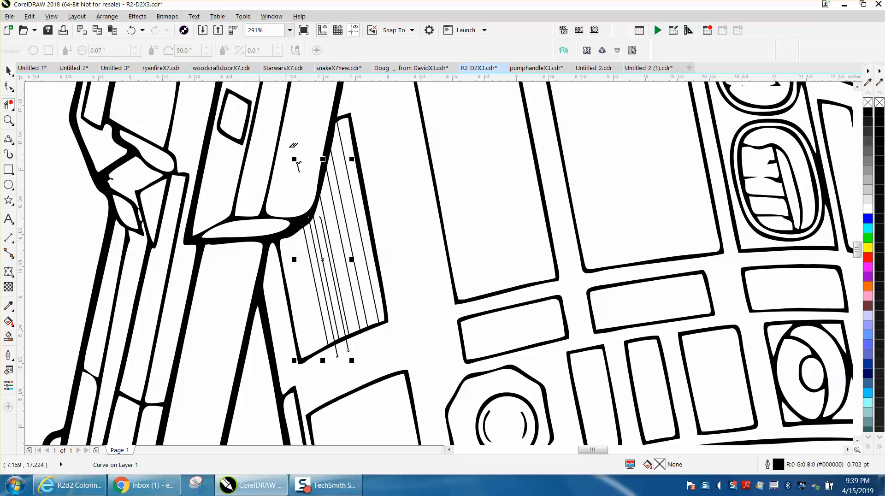
{"action": "left_click", "coordinate": [8, 70]}
{"action": "key", "text": "Left"}
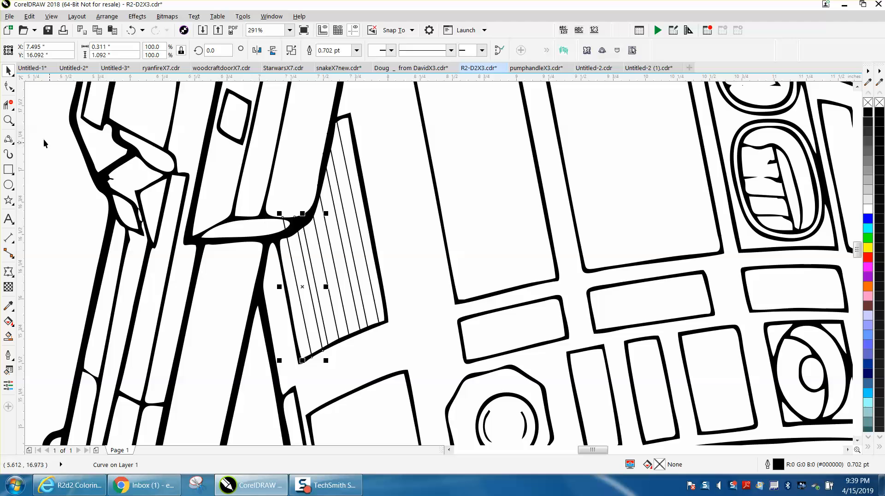
{"action": "left_click", "coordinate": [9, 105]}
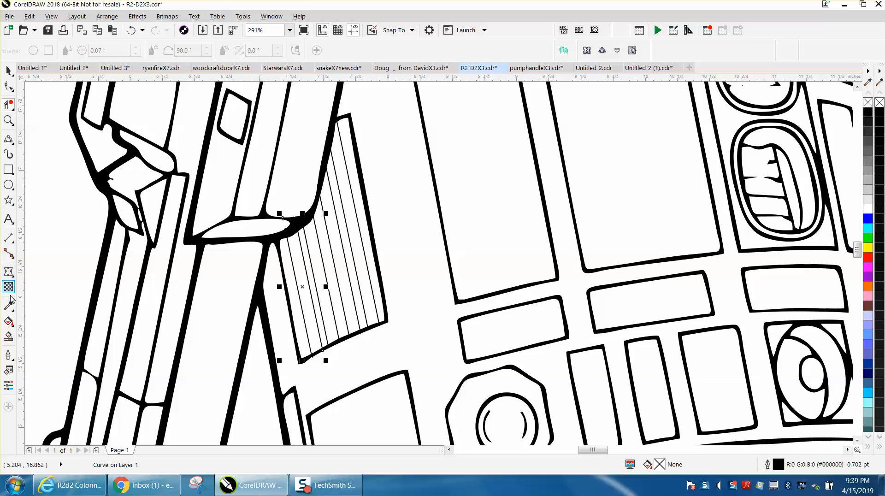
Step: Fill alternate slanted strips of the panel beside the arm with black and no outline, using Smart Fill
{"action": "left_click", "coordinate": [9, 335]}
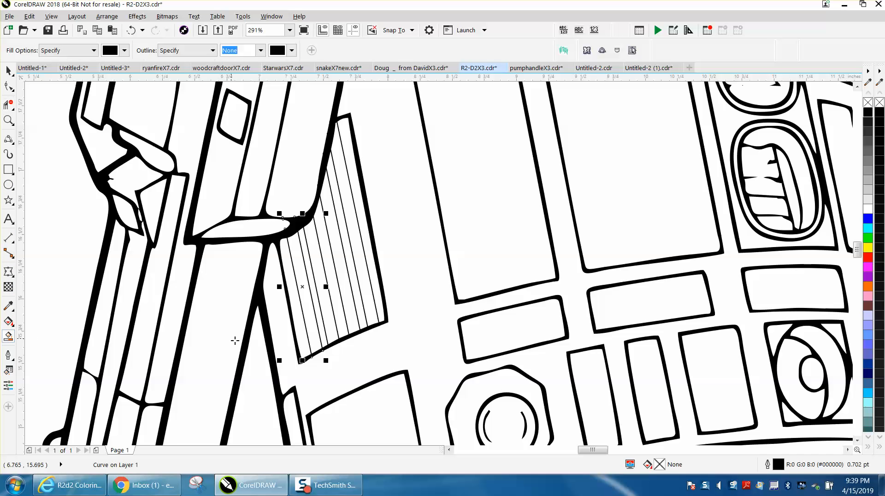
{"action": "left_click", "coordinate": [302, 333]}
{"action": "left_click", "coordinate": [324, 325]}
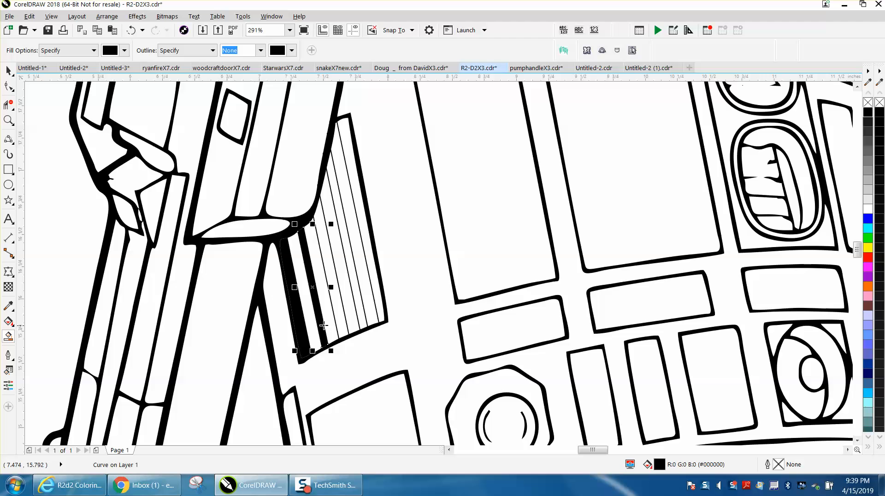
{"action": "left_click", "coordinate": [341, 311]}
{"action": "left_click", "coordinate": [364, 302]}
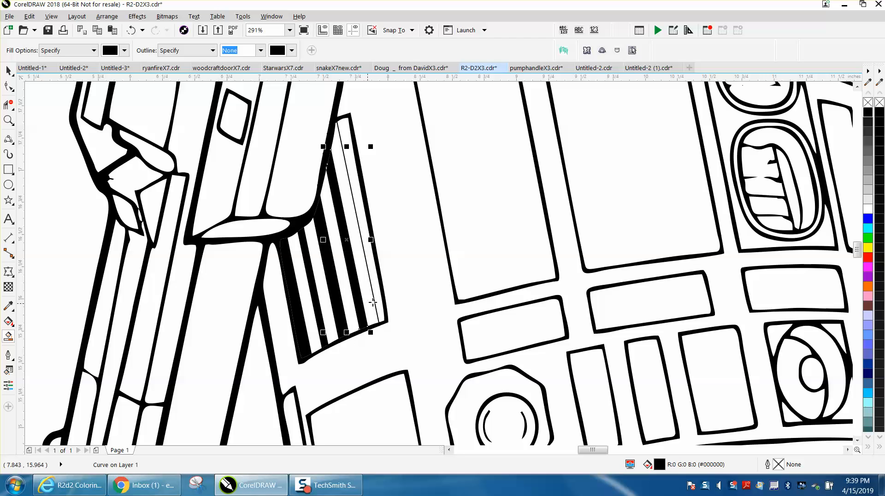
{"action": "left_click", "coordinate": [379, 289]}
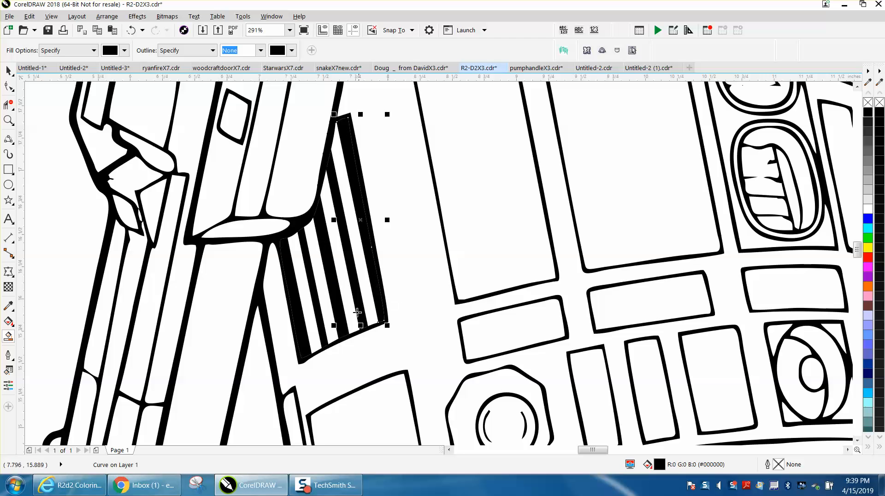
Step: Examine the broken detail shapes inside the upper oval vent on the body and the linework around it
{"action": "scroll", "coordinate": [382, 306], "scroll_direction": "down", "scroll_amount": 3}
{"action": "key", "text": "z"}
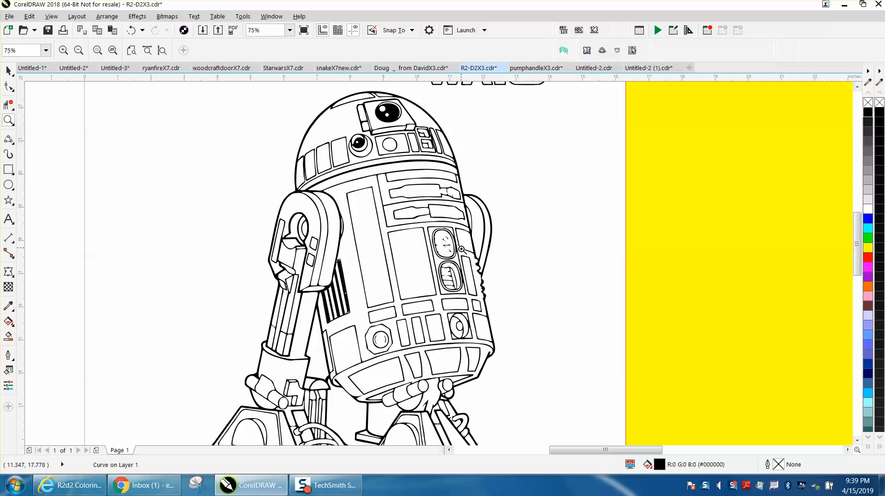
{"action": "left_click_drag", "start_coordinate": [426, 232], "coordinate": [479, 266]}
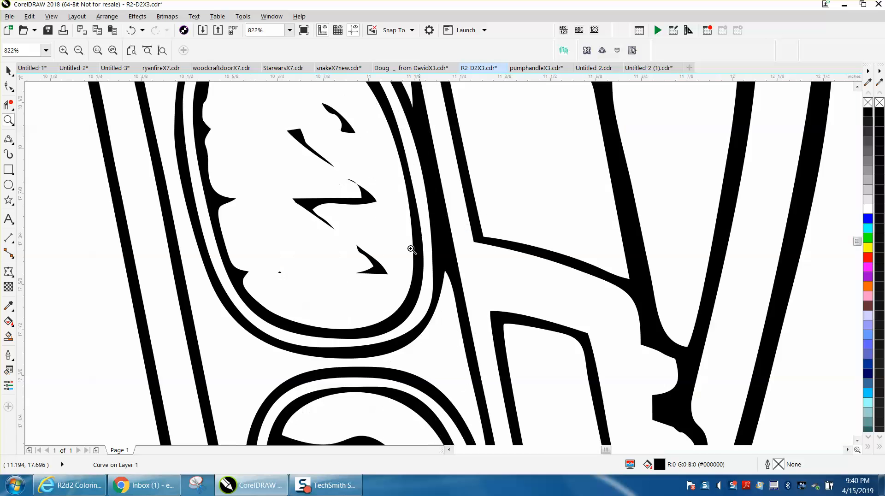
{"action": "scroll", "coordinate": [323, 232], "scroll_direction": "down", "scroll_amount": 2}
{"action": "scroll", "coordinate": [352, 248], "scroll_direction": "down", "scroll_amount": 2}
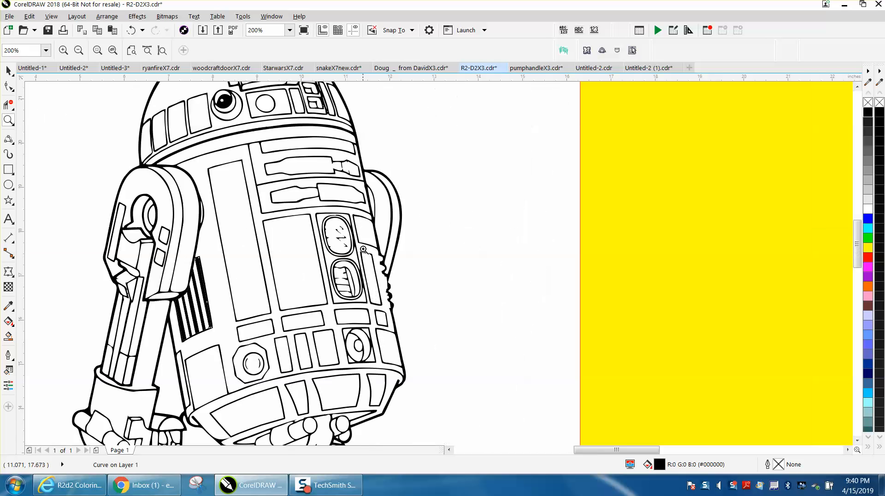